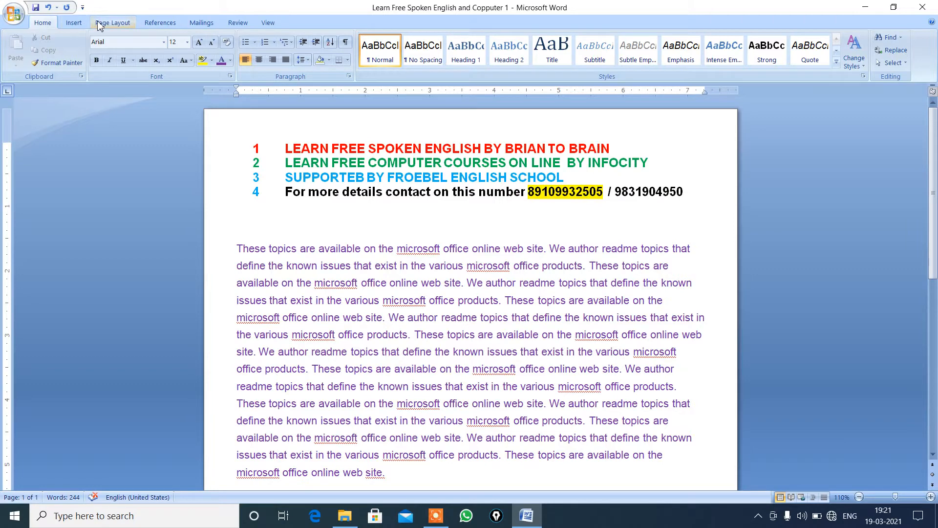
# Step: Set the document's paper size to A4
pyautogui.click(103, 22)
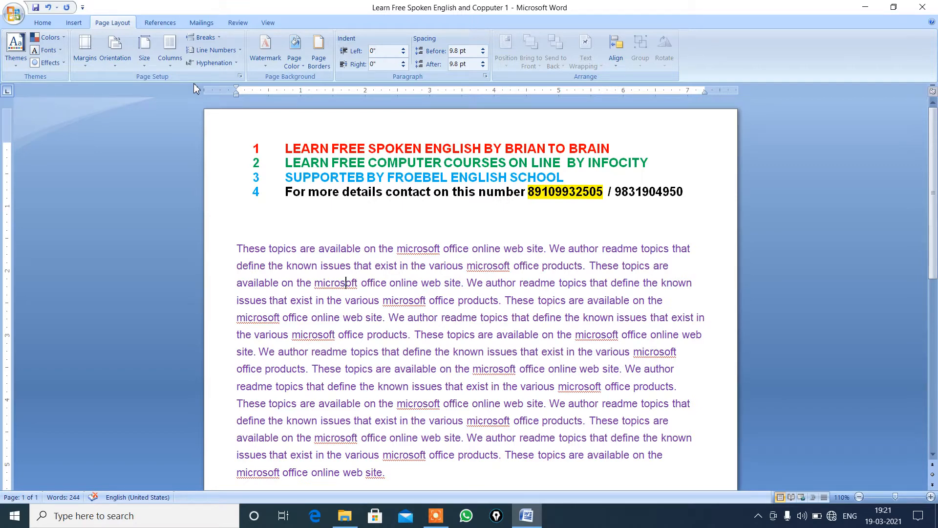
pyautogui.write('7p')
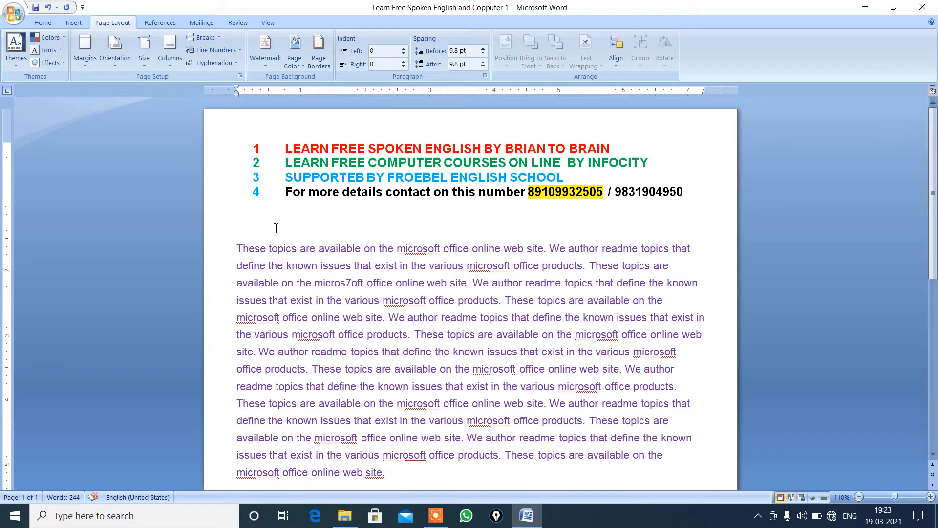
pyautogui.click(144, 63)
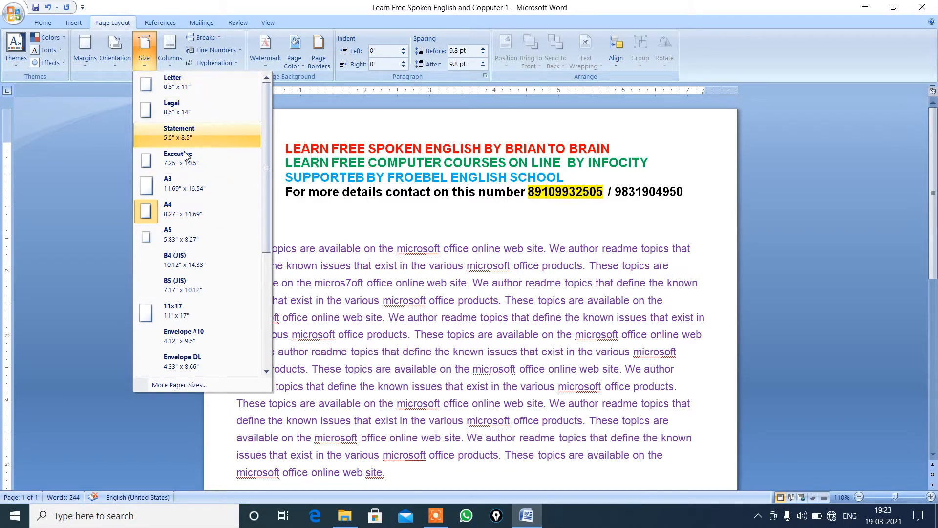
pyautogui.click(177, 217)
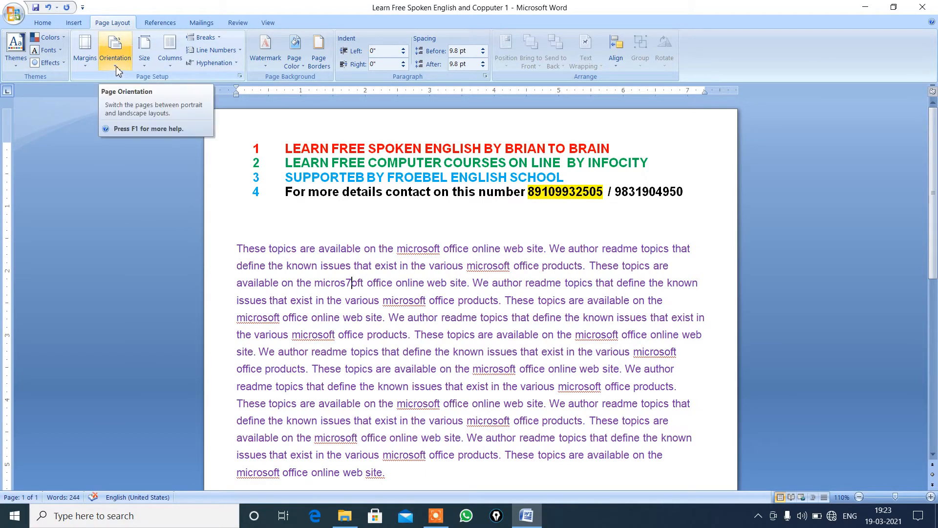
# Step: Switch the page orientation to landscape and zoom out to 70% to see the whole page
pyautogui.click(117, 69)
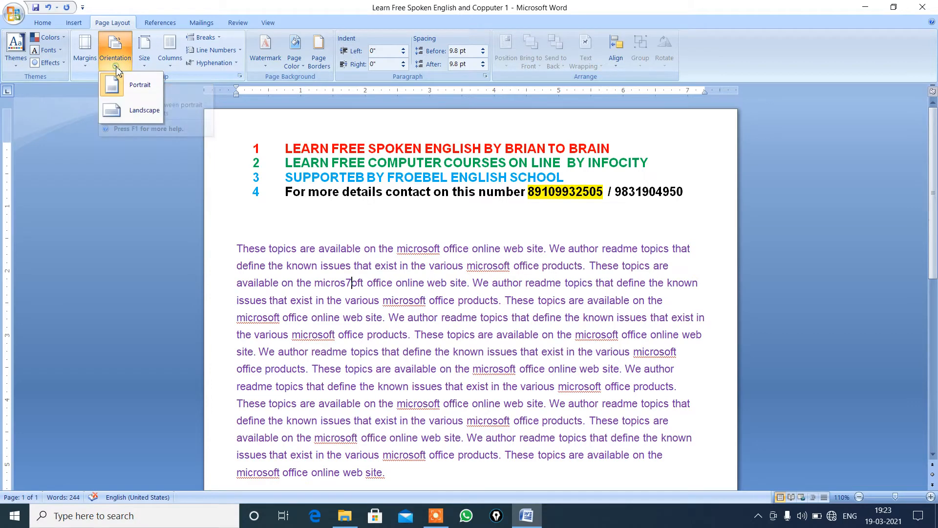
pyautogui.click(140, 113)
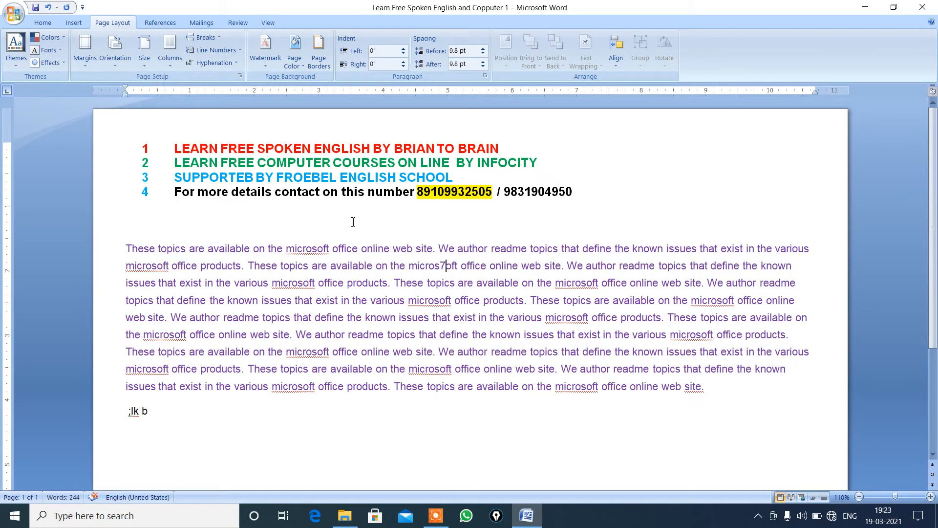
pyautogui.click(886, 498)
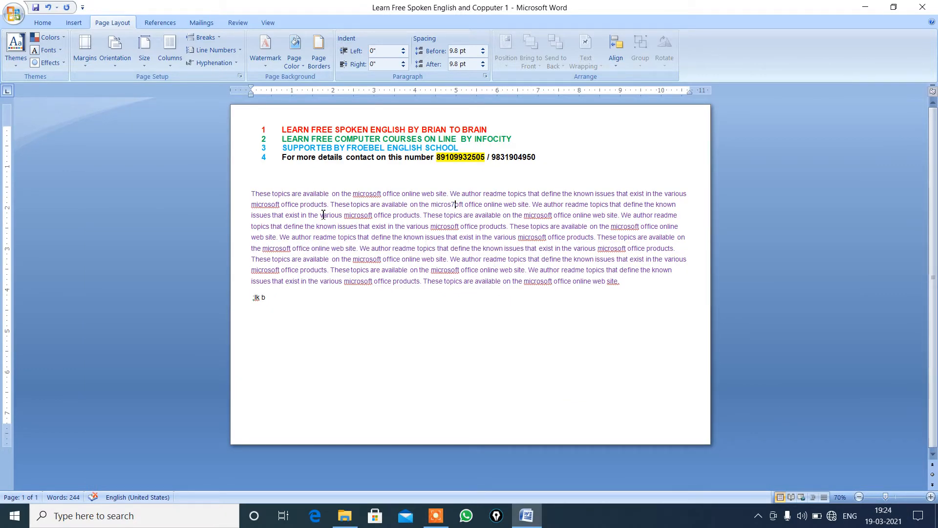
# Step: Return the page orientation to portrait and set the view zoom to 100%
pyautogui.click(112, 63)
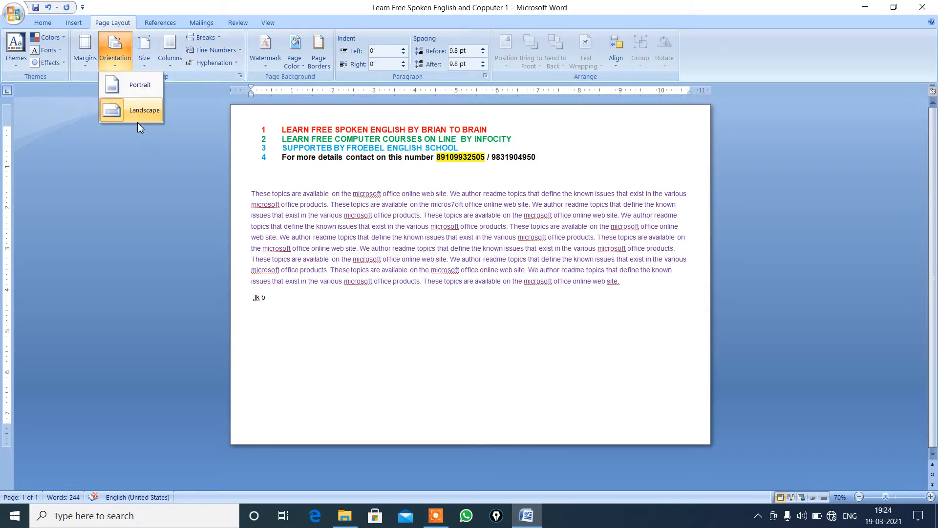
pyautogui.click(138, 91)
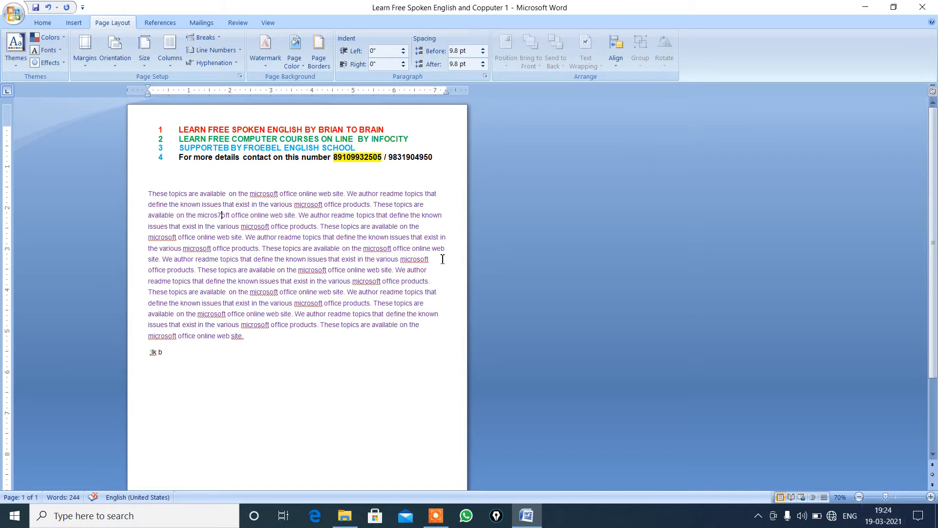
pyautogui.click(269, 23)
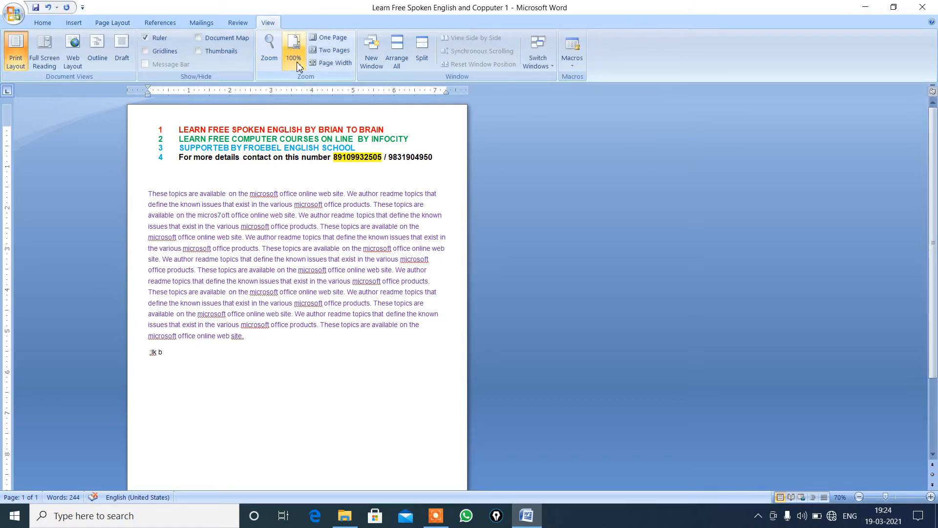
pyautogui.click(294, 49)
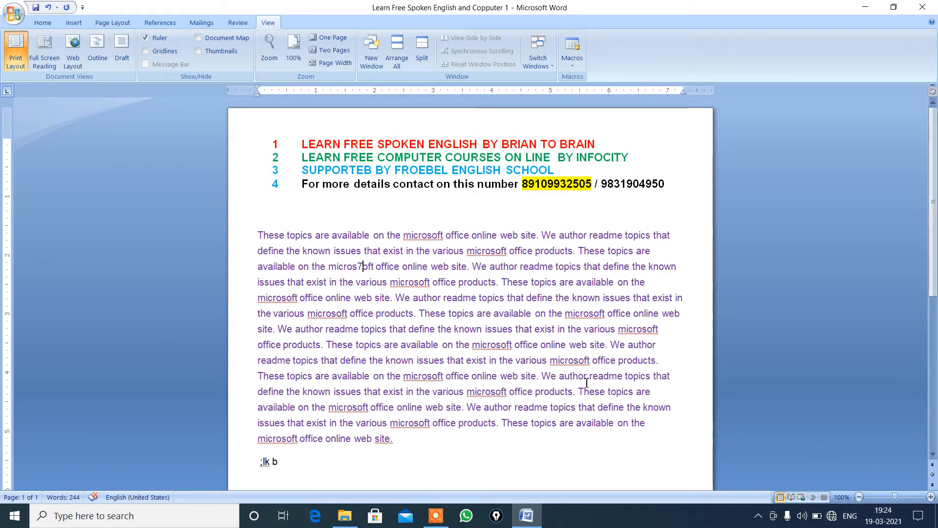
# Step: Apply the Normal margin preset, 1" on every side, to the document
pyautogui.click(112, 23)
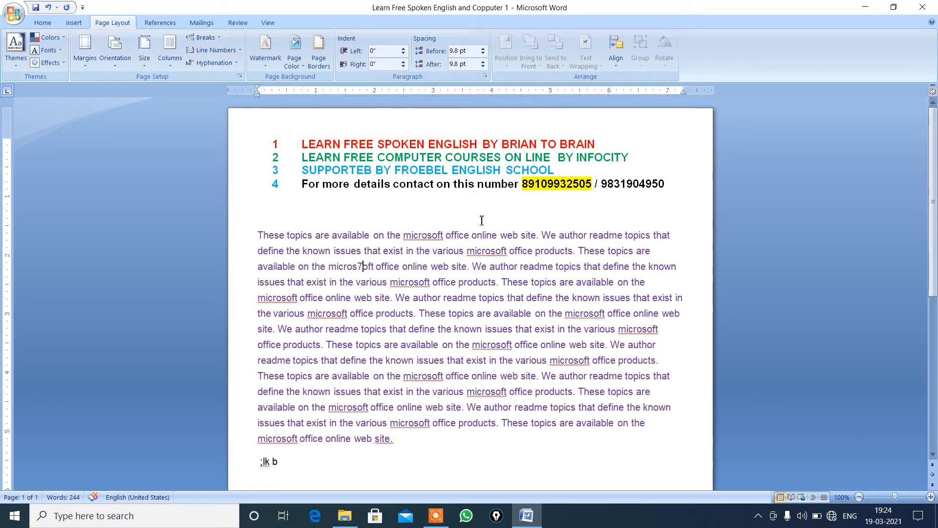
pyautogui.click(87, 63)
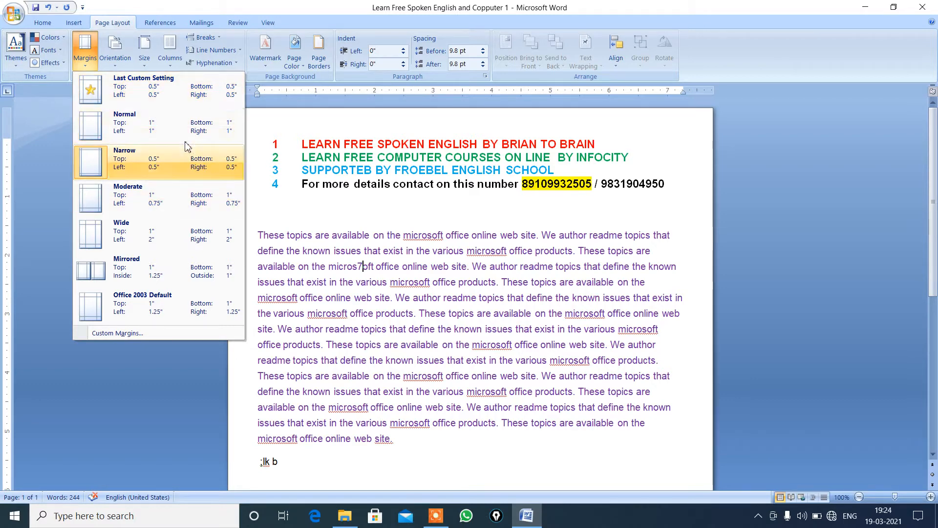
pyautogui.click(154, 135)
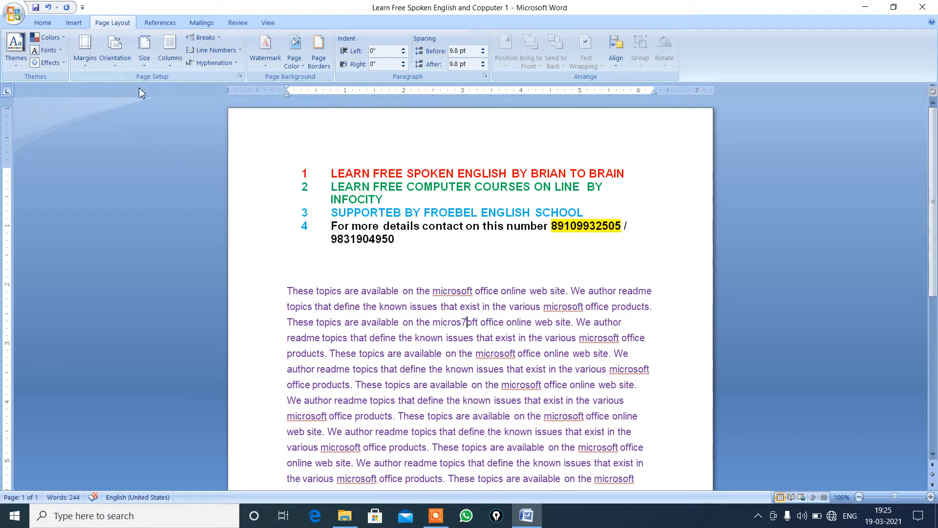
# Step: In the custom margin settings, set the top margin to 0.5" and the left margin to 1.5"
pyautogui.click(118, 62)
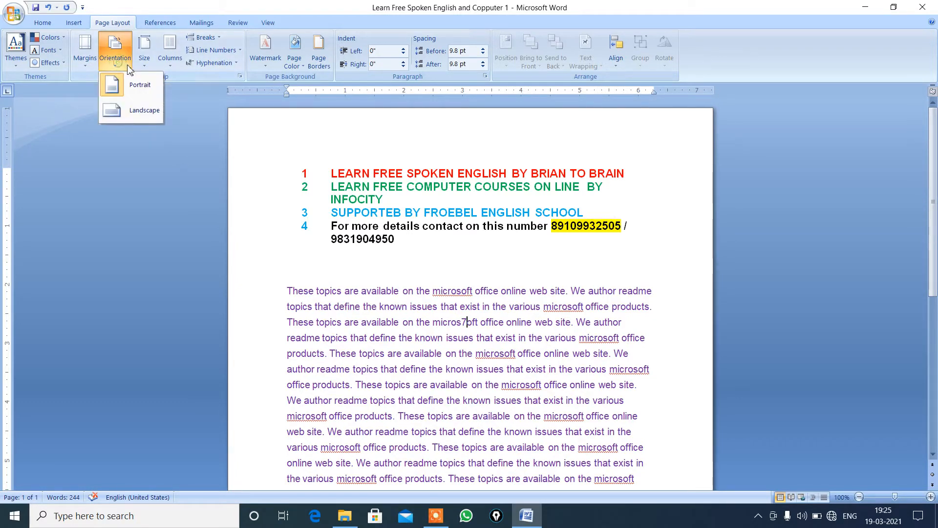
pyautogui.click(86, 65)
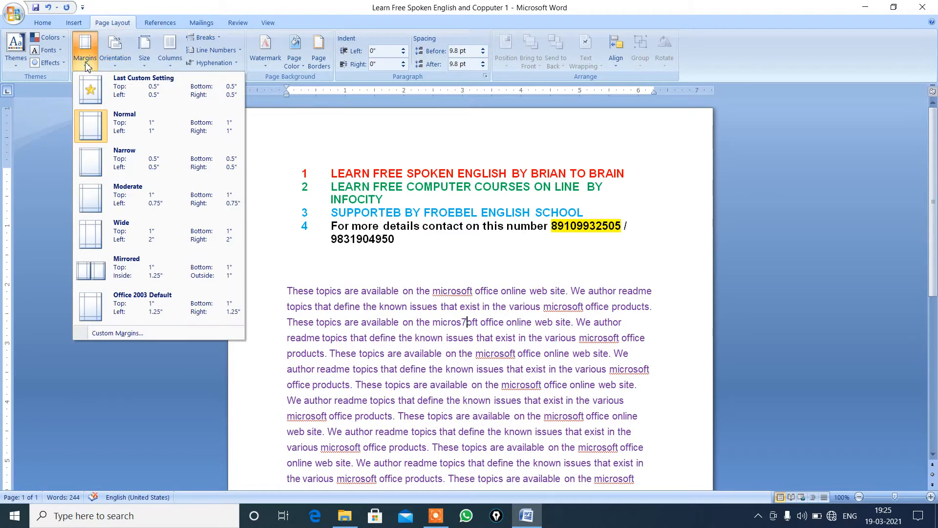
pyautogui.click(128, 332)
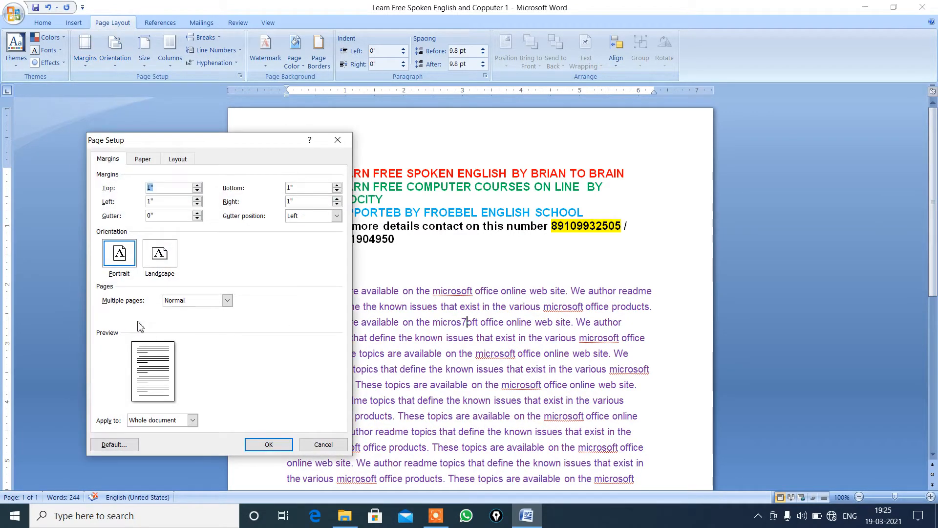
pyautogui.click(198, 192)
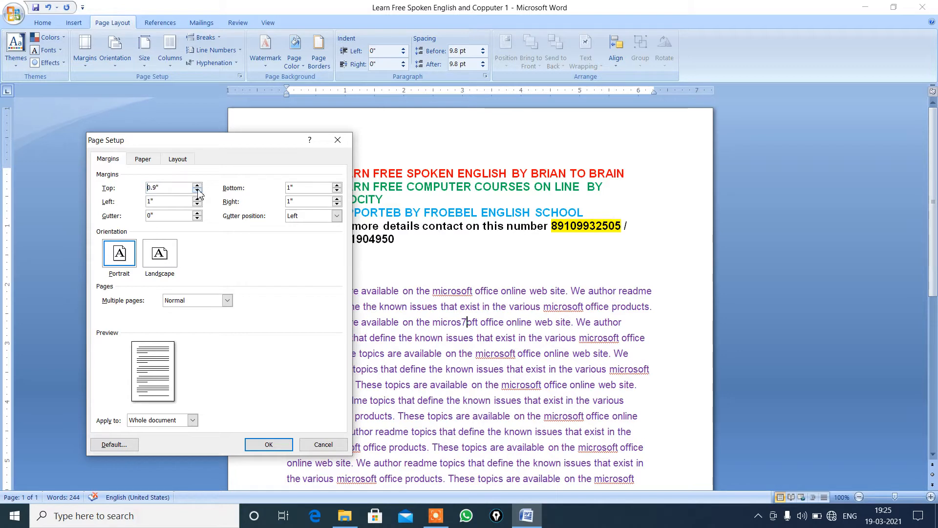
pyautogui.click(197, 192)
pyautogui.click(198, 192)
pyautogui.click(198, 192)
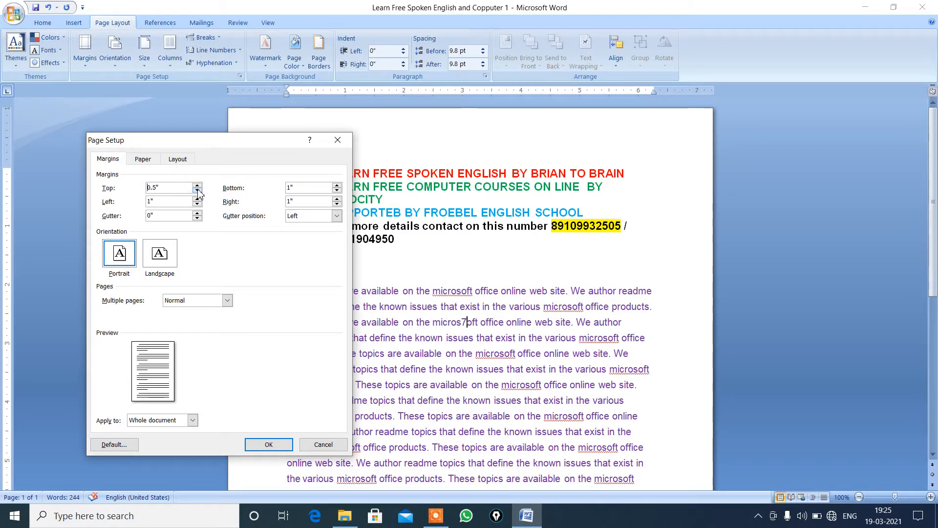
pyautogui.click(198, 193)
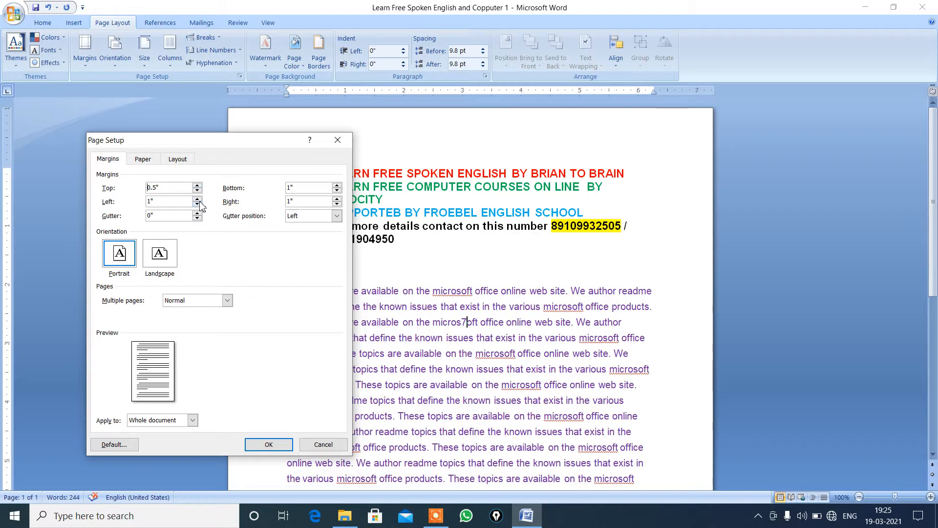
pyautogui.click(196, 199)
pyautogui.click(197, 199)
pyautogui.click(197, 199)
# Step: Set the bottom and right margins to 0.5" and apply the custom margins to the whole document
pyautogui.click(337, 193)
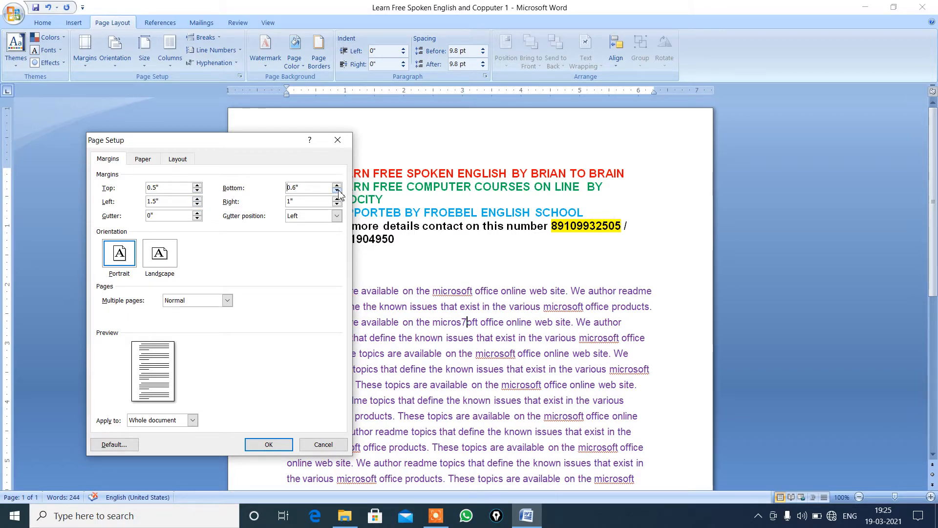
pyautogui.click(338, 193)
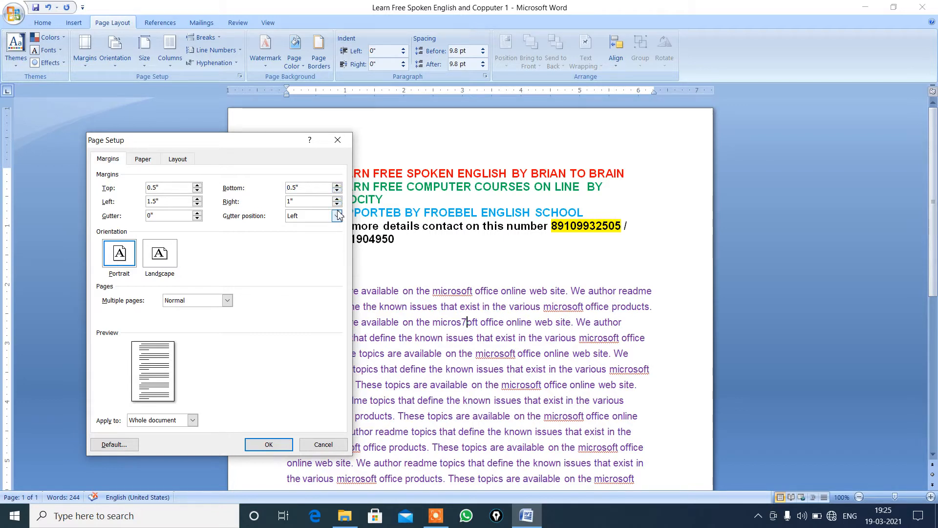
pyautogui.click(337, 204)
pyautogui.click(338, 204)
pyautogui.click(337, 204)
pyautogui.click(337, 204)
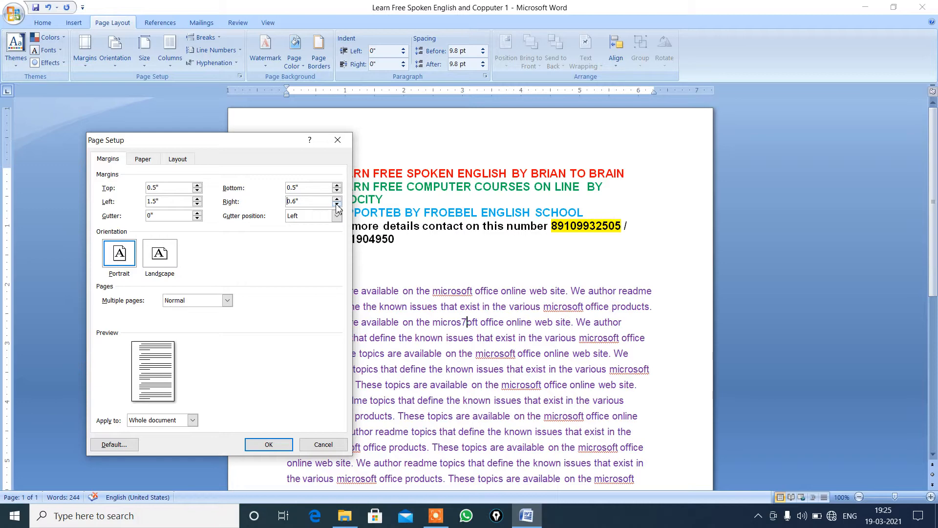
pyautogui.click(337, 205)
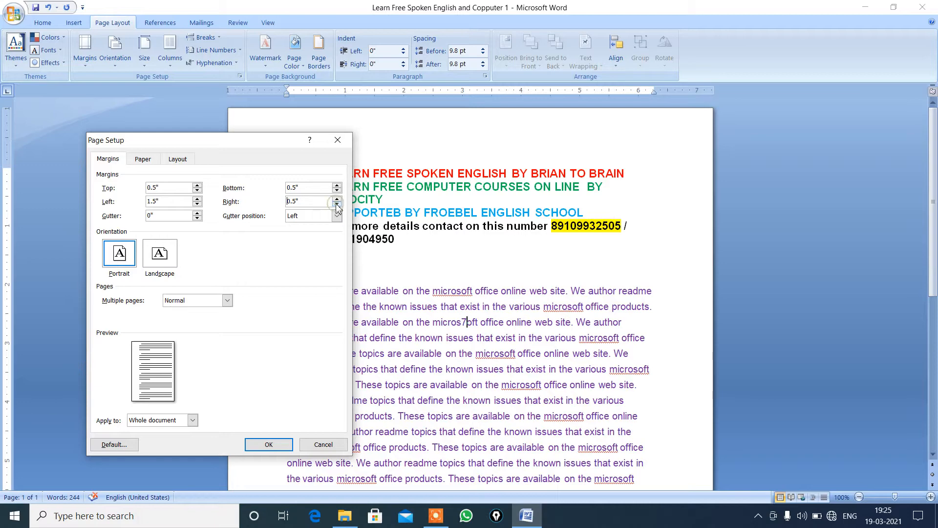
pyautogui.click(269, 445)
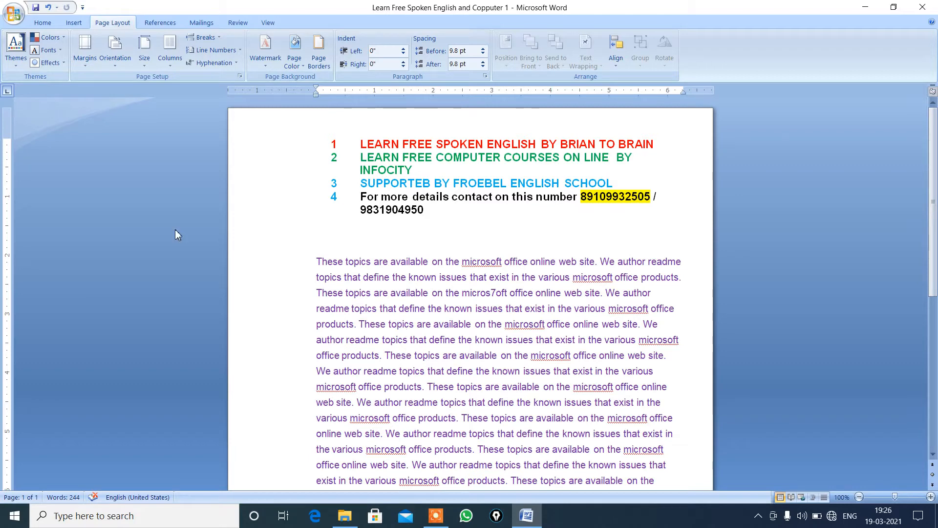
# Step: Switch the margins to the Normal preset and back to the Last Custom Setting with a 1.5" left margin
pyautogui.click(90, 62)
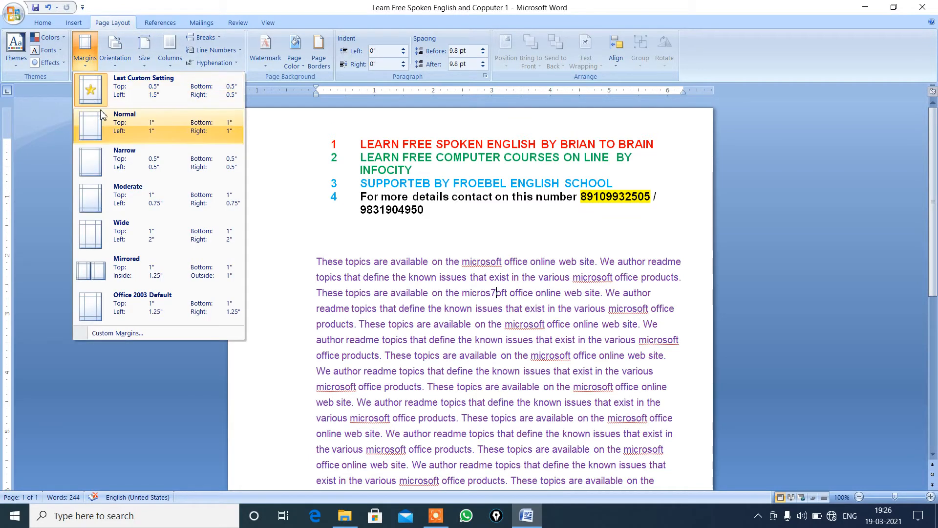
pyautogui.click(144, 130)
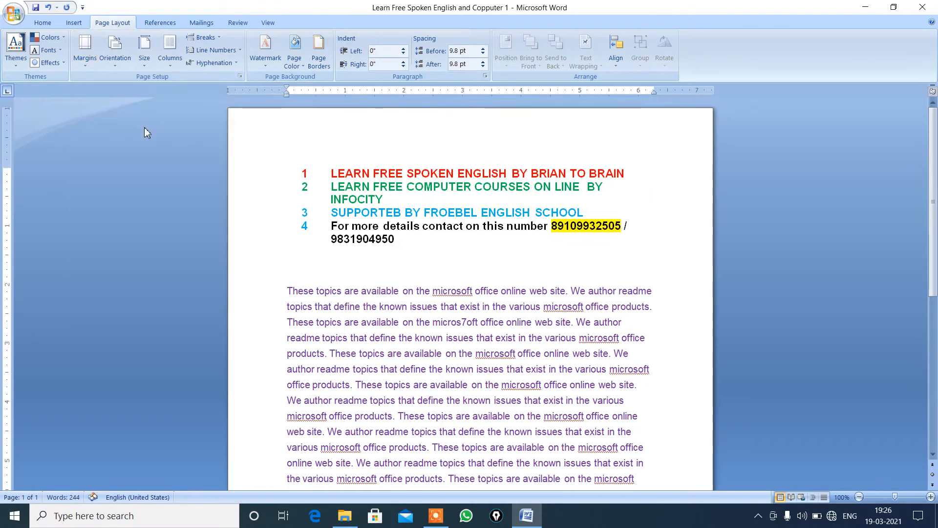
pyautogui.click(113, 66)
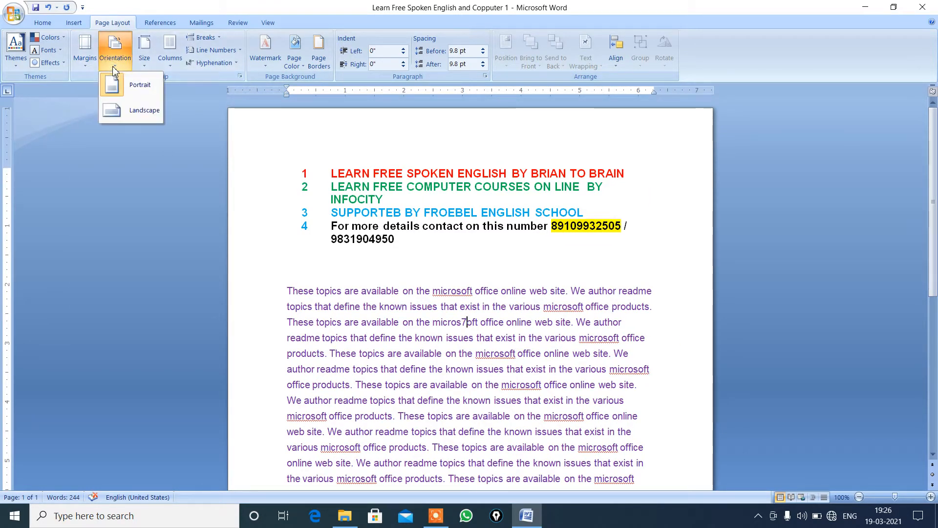
pyautogui.click(94, 62)
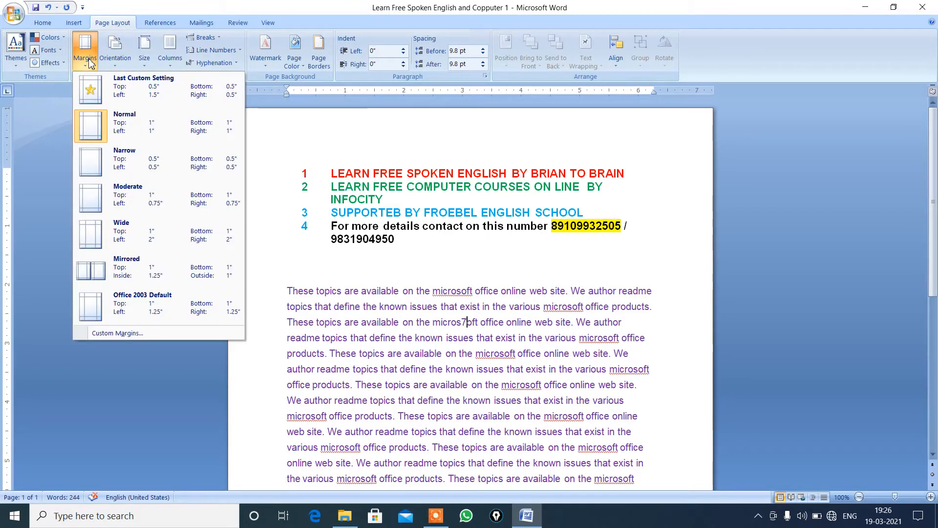
pyautogui.click(144, 93)
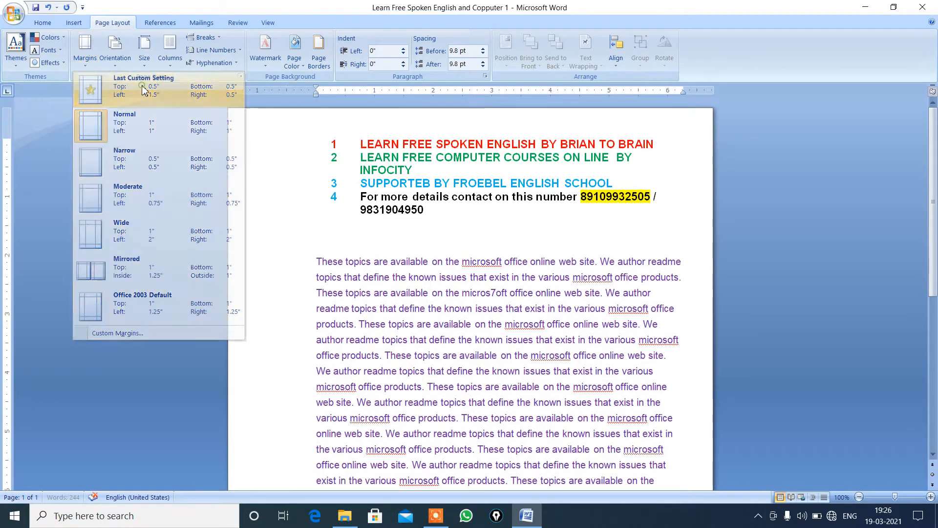
# Step: Apply the Narrow margin preset, 0.5" on every side, to the document
pyautogui.click(88, 67)
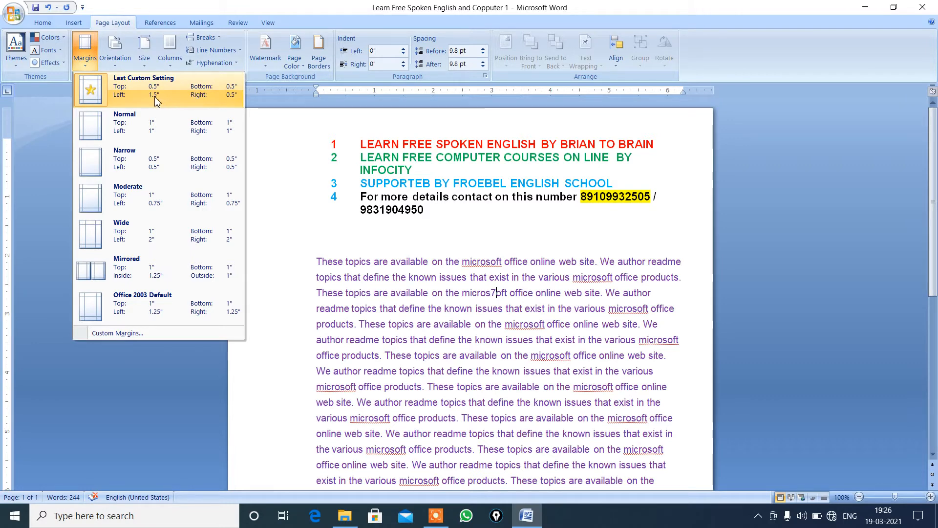
pyautogui.click(164, 160)
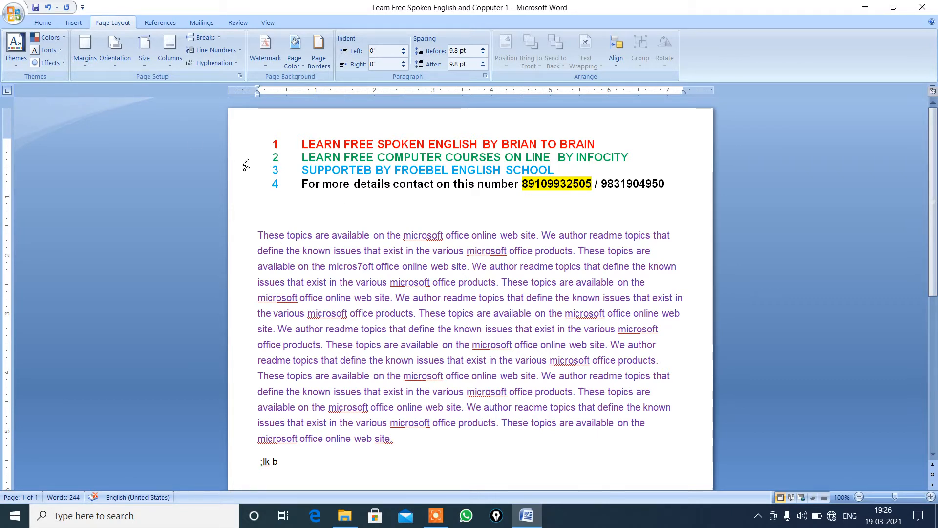
# Step: Lay the document text out in two columns and check how it flows down the page
pyautogui.click(169, 62)
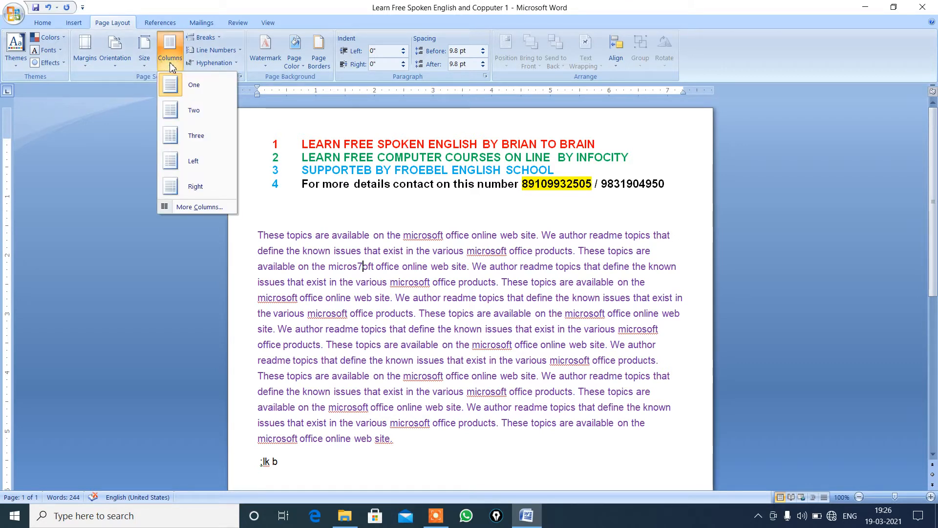
pyautogui.click(198, 112)
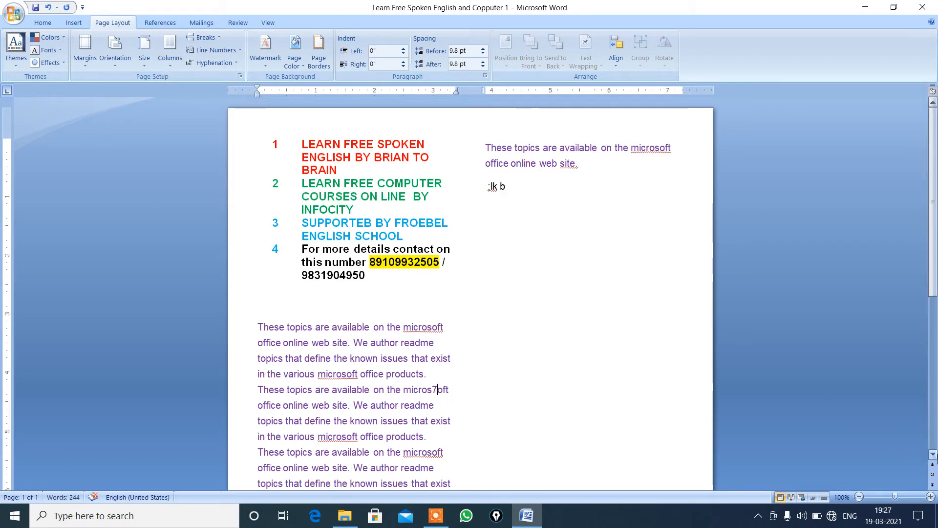
pyautogui.click(933, 454)
pyautogui.scroll(-5, 932, 454)
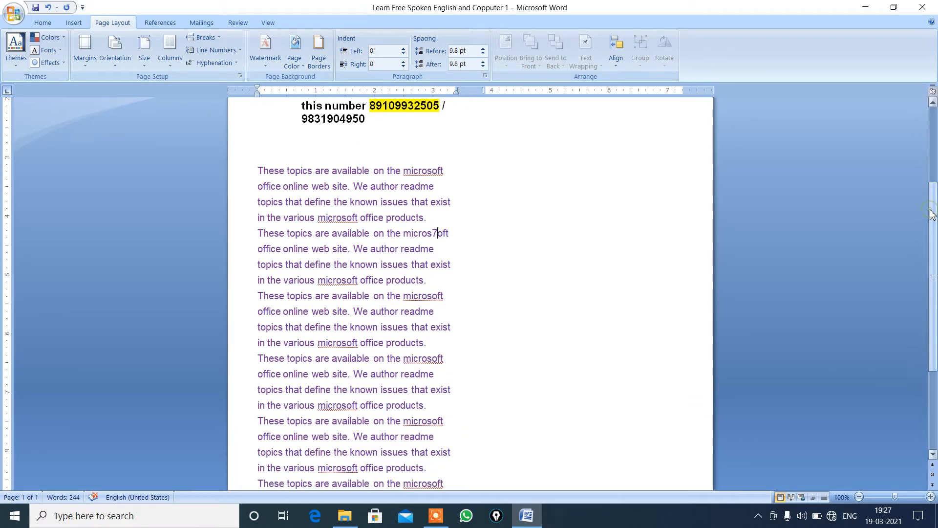
# Step: Add filler text such as "jkh jkhjk jkh kjh" after ";lk b" in the second column until it wraps onto a second line
pyautogui.click(933, 103)
pyautogui.click(933, 103)
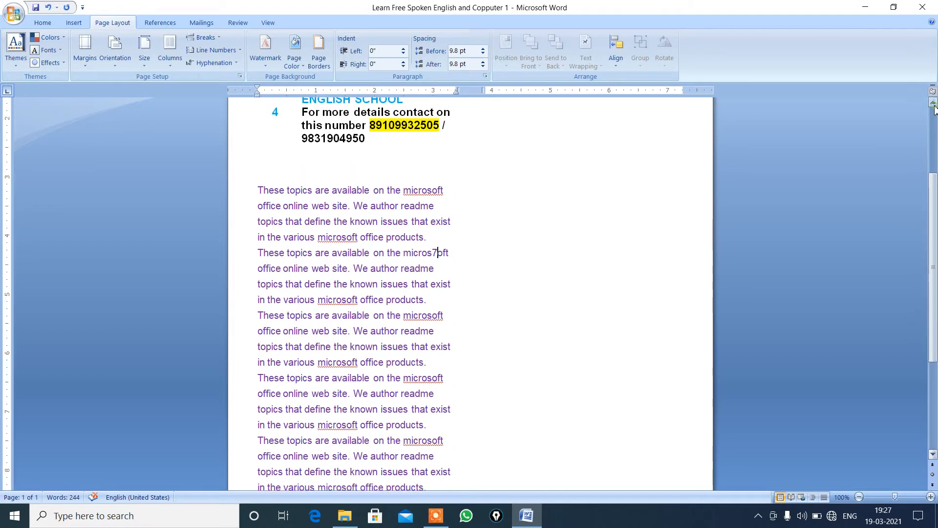
pyautogui.scroll(4, 934, 109)
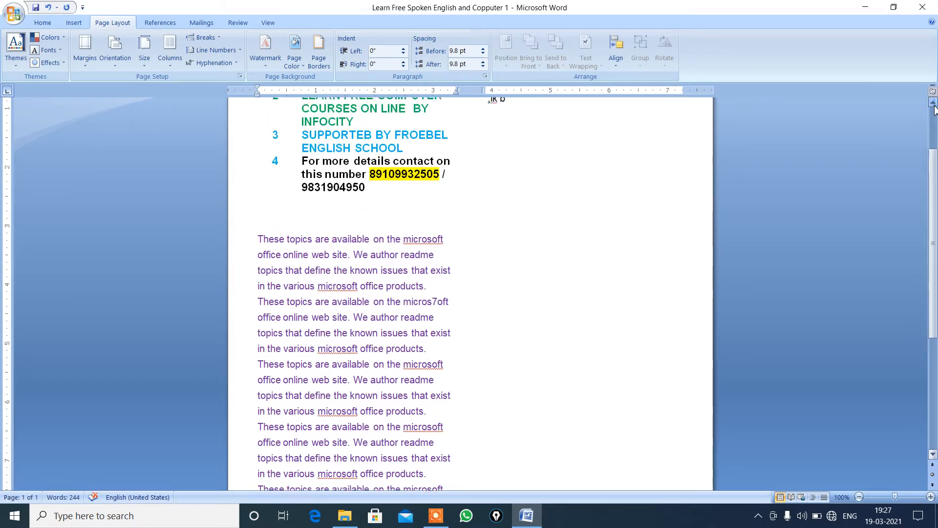
pyautogui.scroll(2, 933, 108)
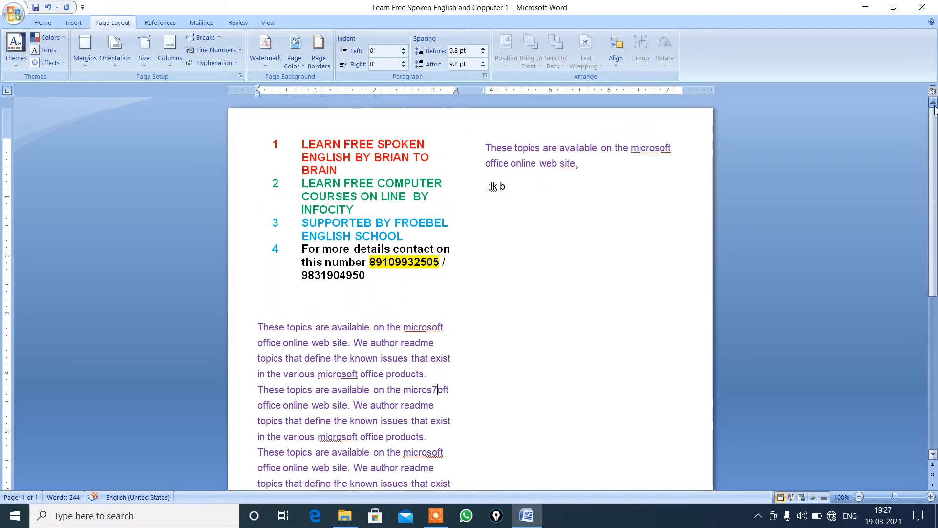
pyautogui.click(533, 188)
pyautogui.write('jkh')
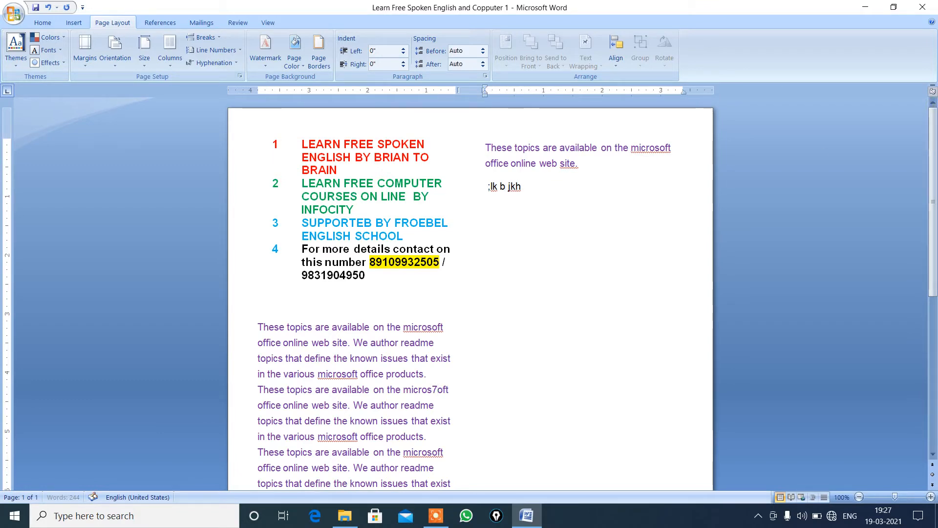
pyautogui.write(' jkhjk jkh kjh kjh kjh jkh')
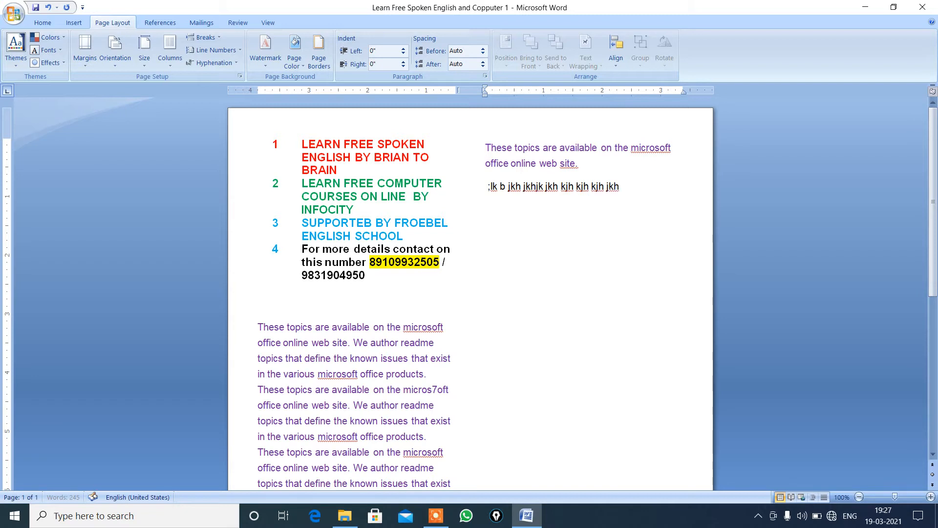
pyautogui.write(' kjkjh kj kjh jh kjh kjh kj')
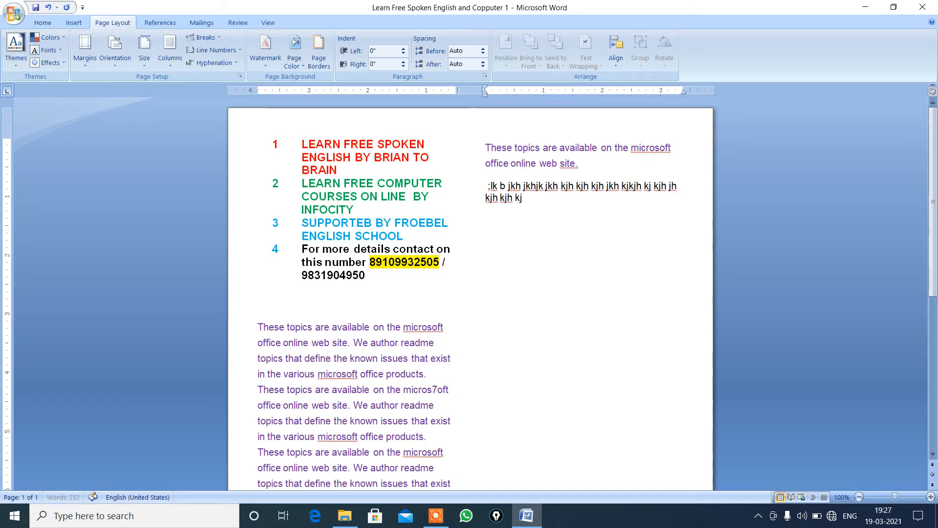
pyautogui.write(' hkj kj hj jkh kj hjkh jk kj kj')
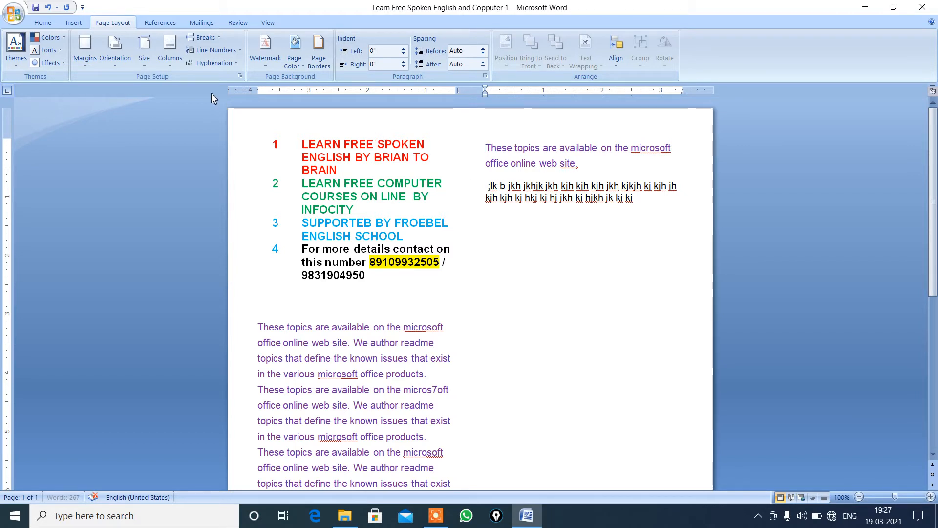
# Step: Compare the Three and Two column presets, and apply two equal columns with 0.3" spacing to the whole document
pyautogui.click(170, 63)
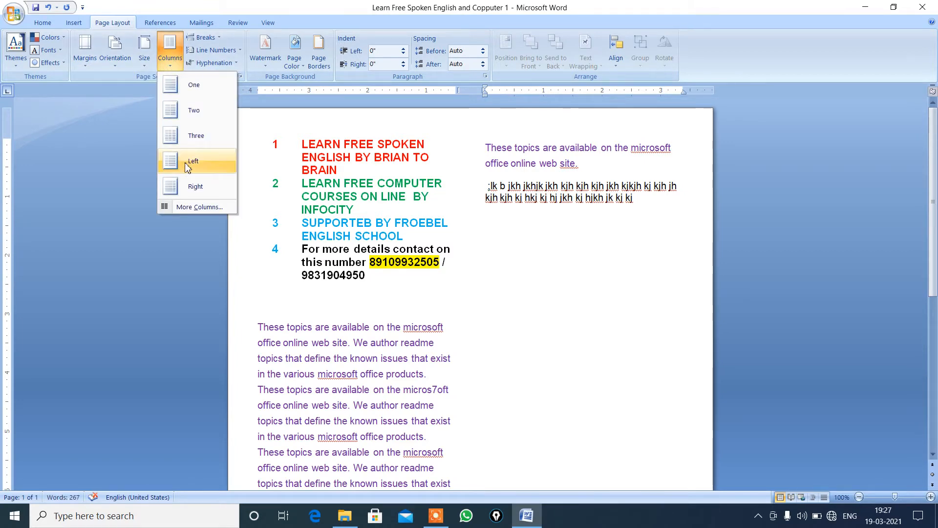
pyautogui.click(195, 207)
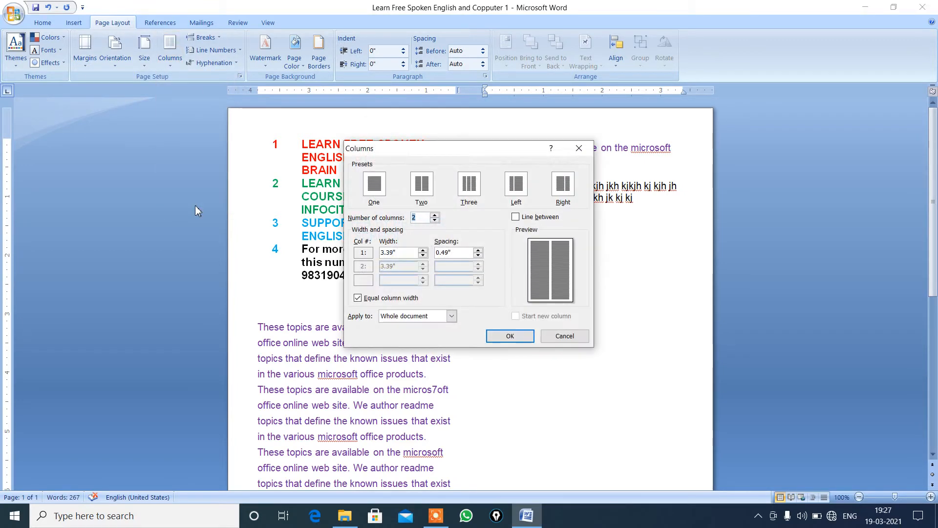
pyautogui.click(476, 196)
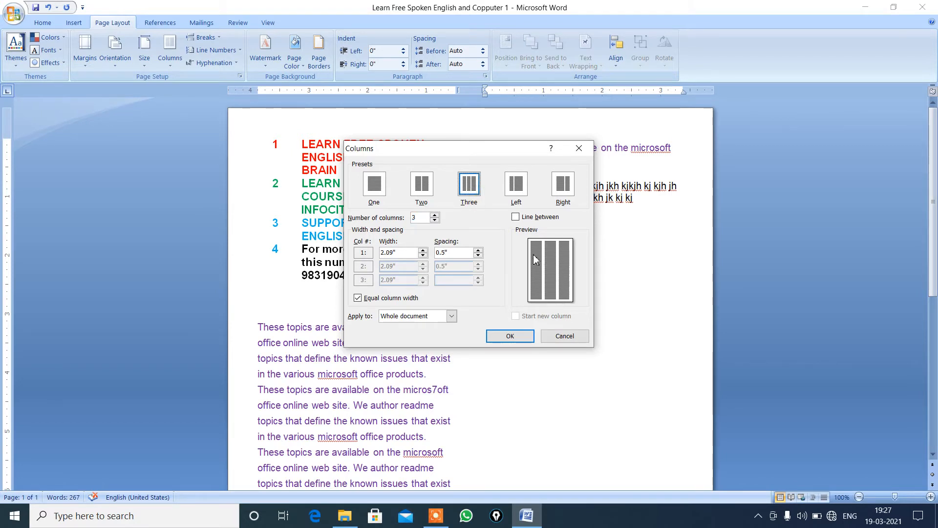
pyautogui.click(422, 195)
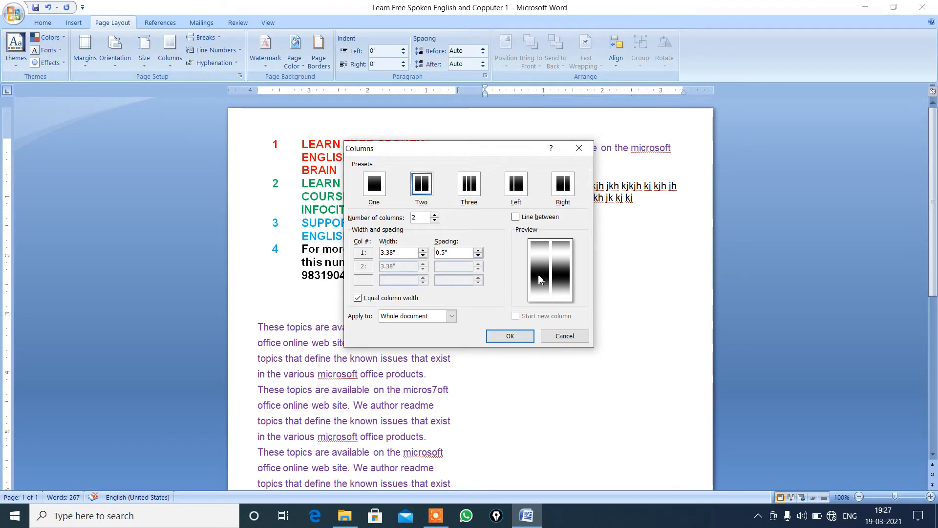
pyautogui.click(478, 255)
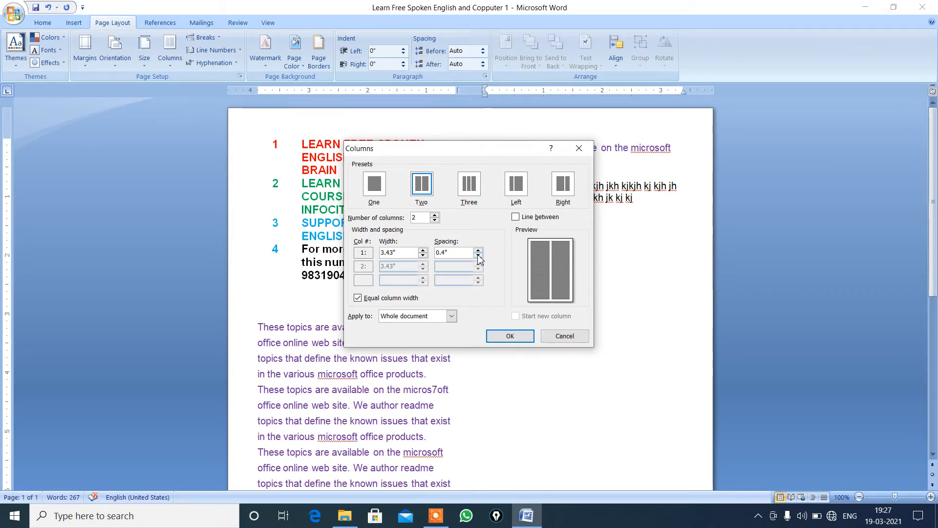
pyautogui.click(478, 255)
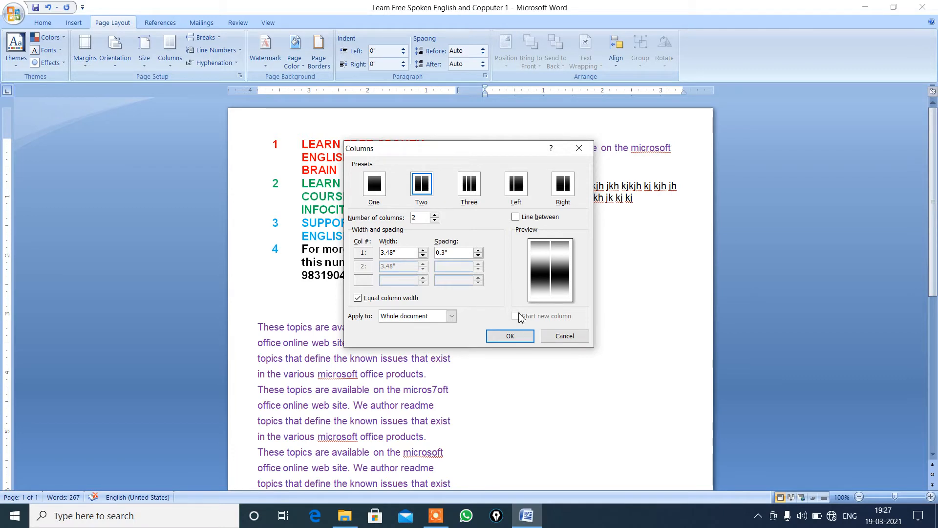
pyautogui.click(509, 337)
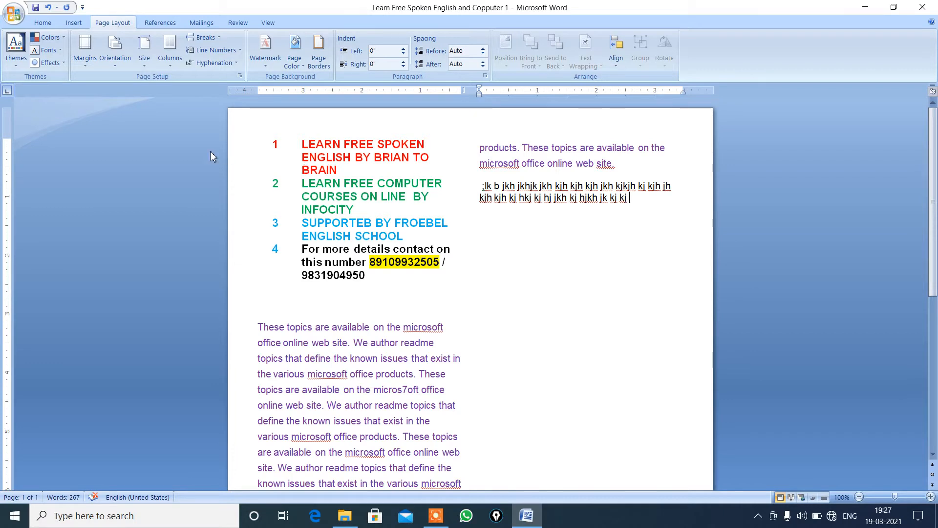
# Step: Justify all the text in the first column, from the numbered headings down to its last line
pyautogui.click(302, 146)
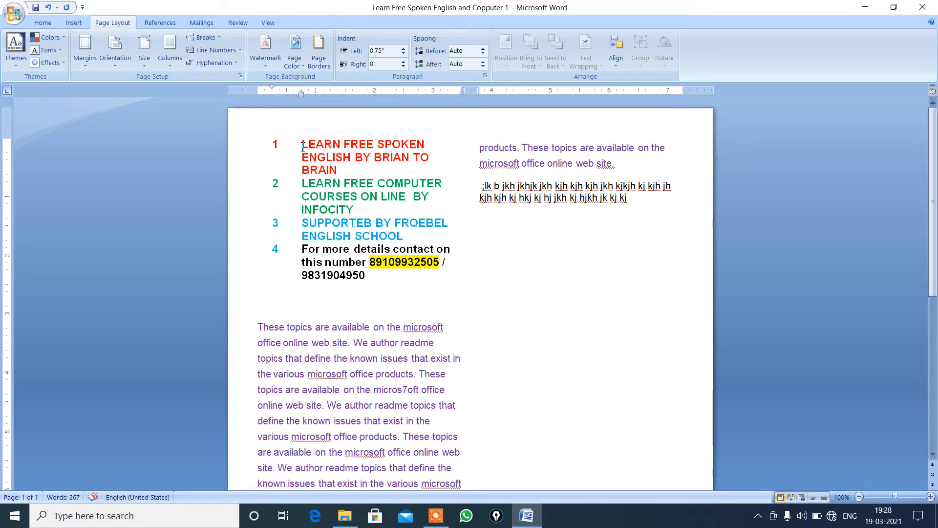
pyautogui.moveTo(302, 147); pyautogui.dragTo(440, 443)
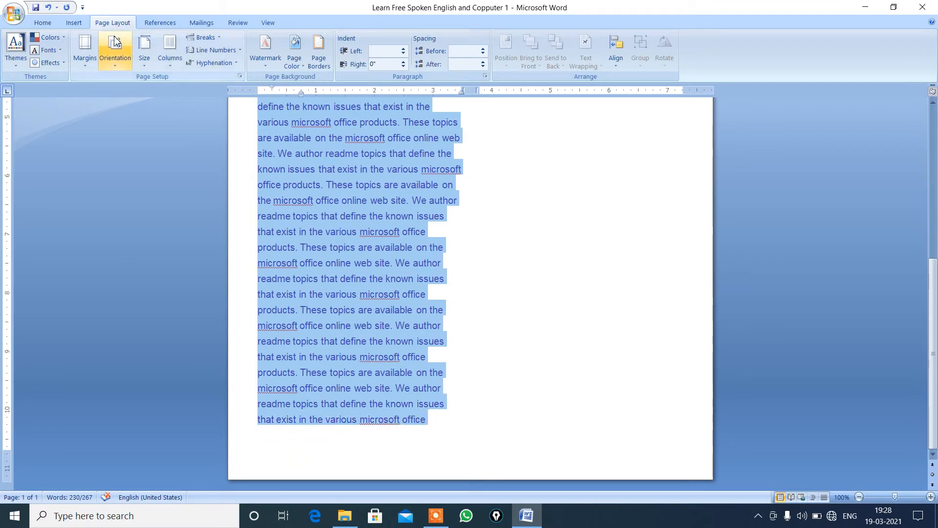
pyautogui.click(43, 23)
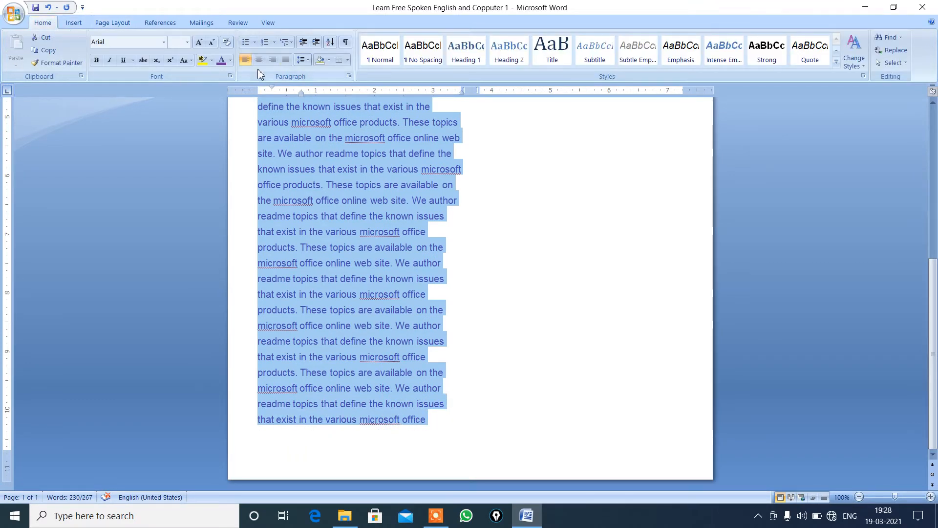
pyautogui.click(286, 61)
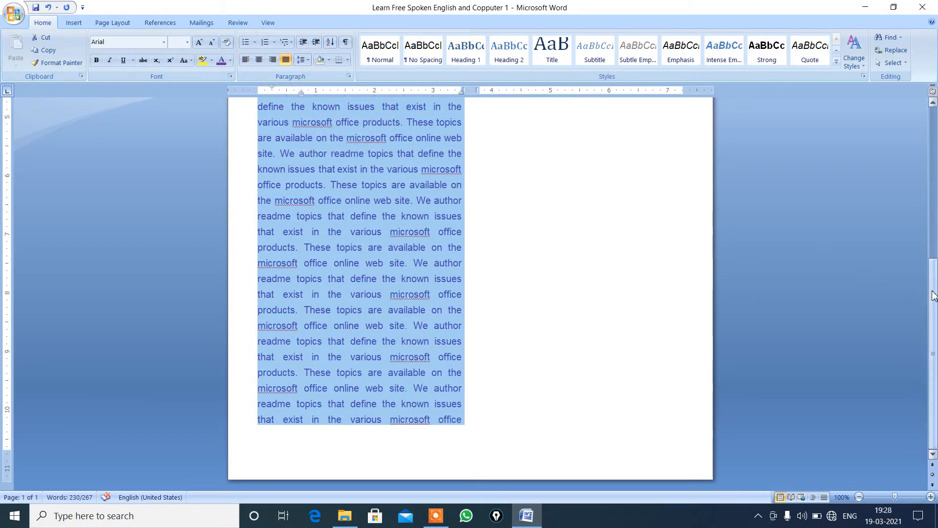
# Step: Justify all the text in the second column, including the filler paragraph
pyautogui.moveTo(933, 296); pyautogui.dragTo(895, 126)
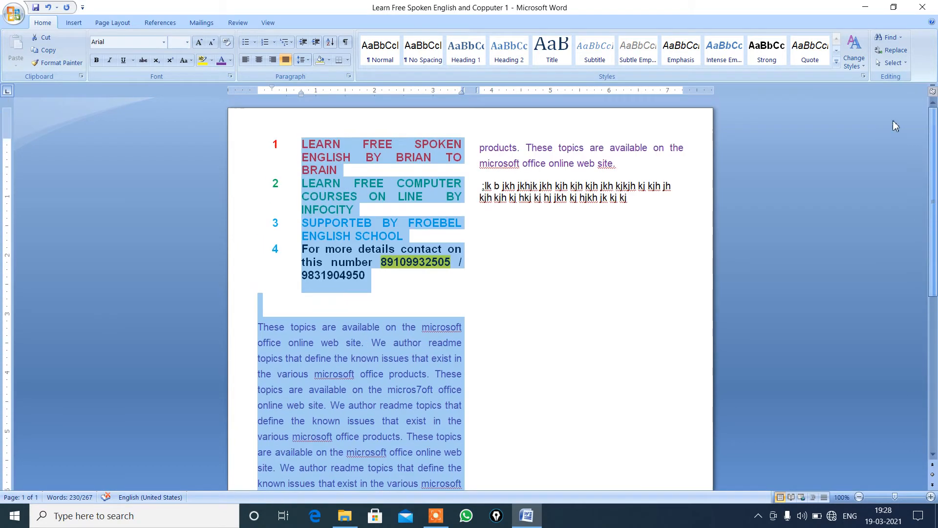
pyautogui.click(483, 150)
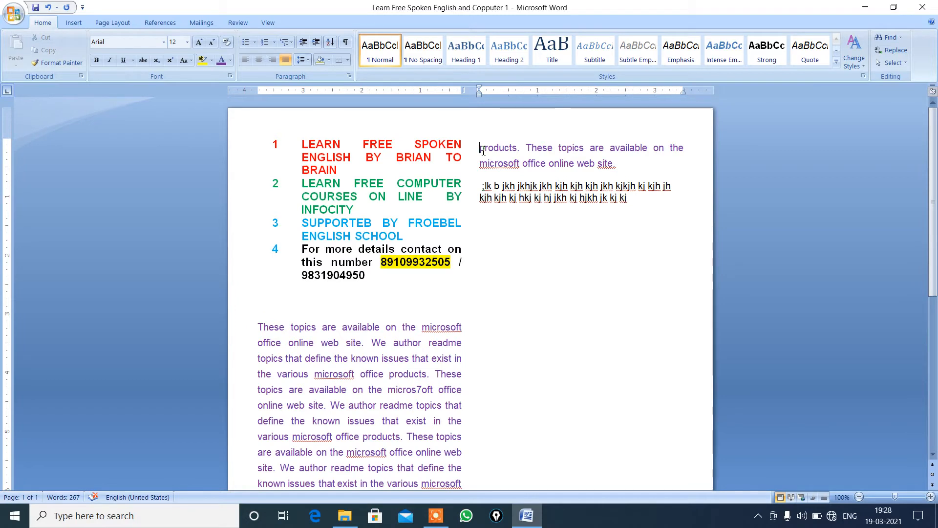
pyautogui.moveTo(483, 150); pyautogui.dragTo(661, 225)
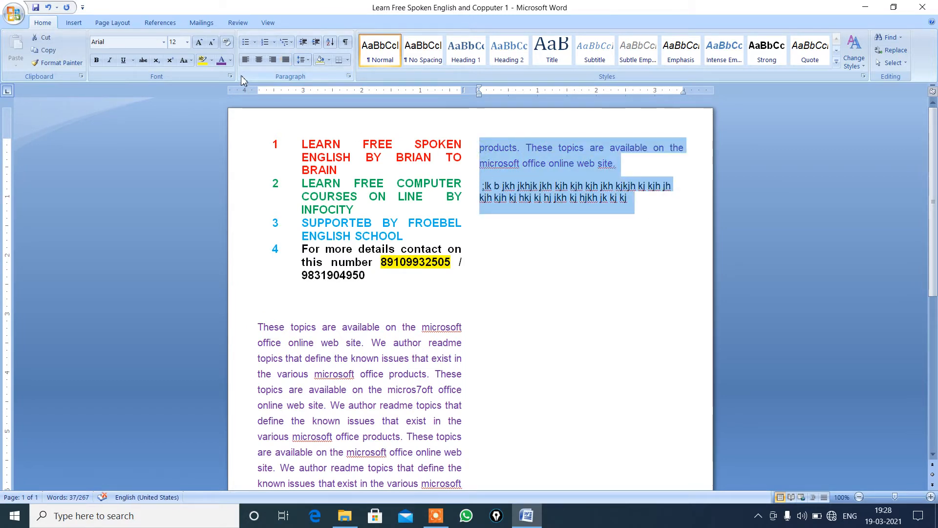
pyautogui.click(287, 60)
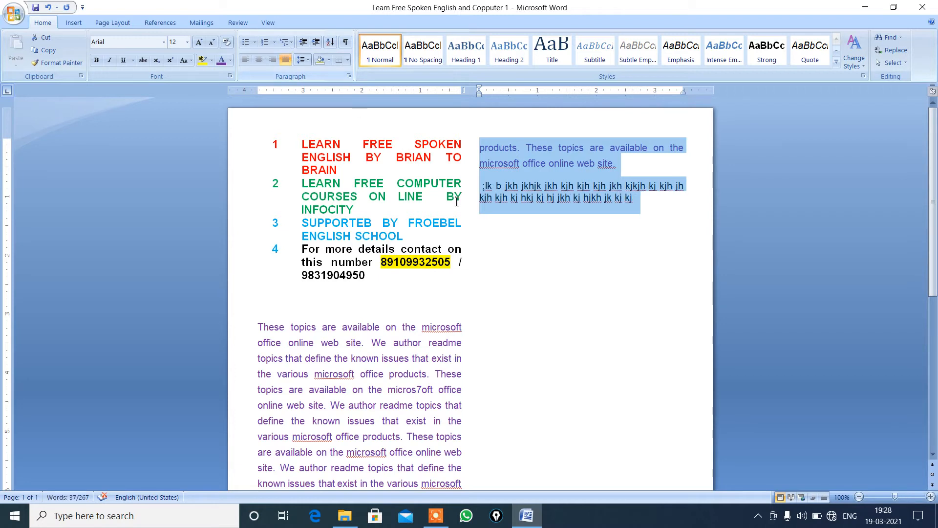
# Step: Extend the justified filler paragraph with more text such as "khh klh klhj klj" to fill further lines
pyautogui.click(611, 226)
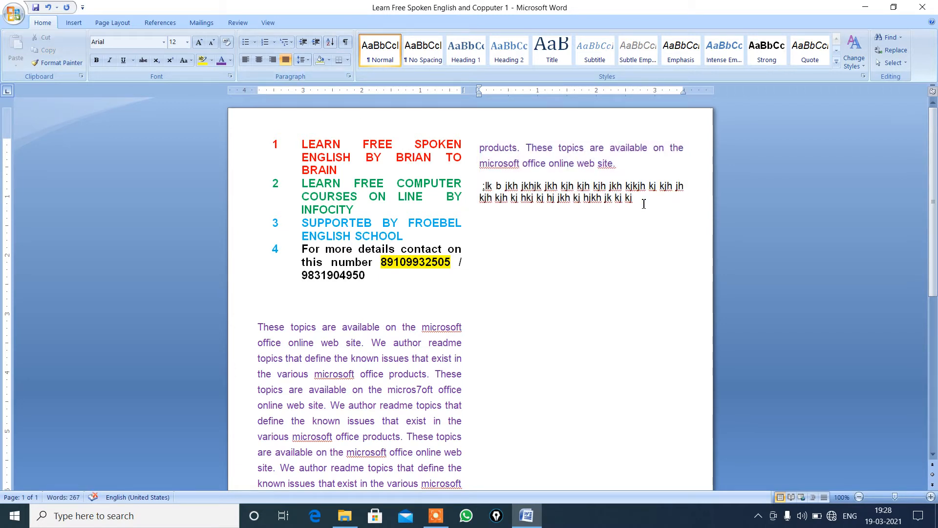
pyautogui.write('khh klh klhj klj klj lkj')
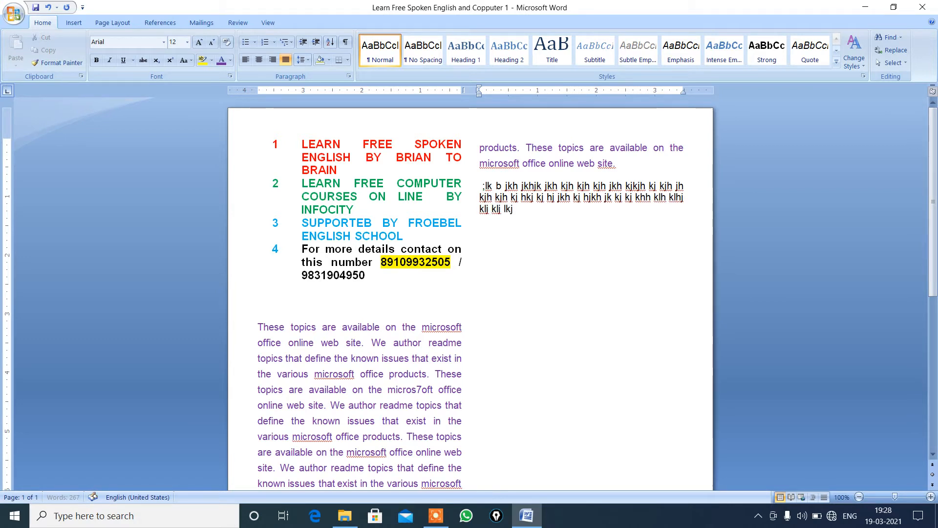
pyautogui.write(' jlkj lkj klj lkj lkj klj lkj lkj kljj klj')
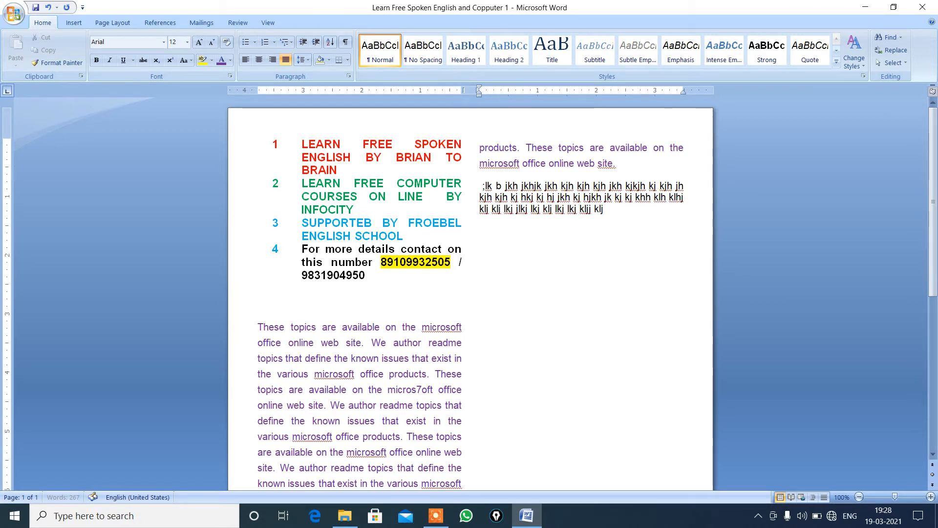
pyautogui.write(' kj klj klj kl klj klj kl lkj lkj lk')
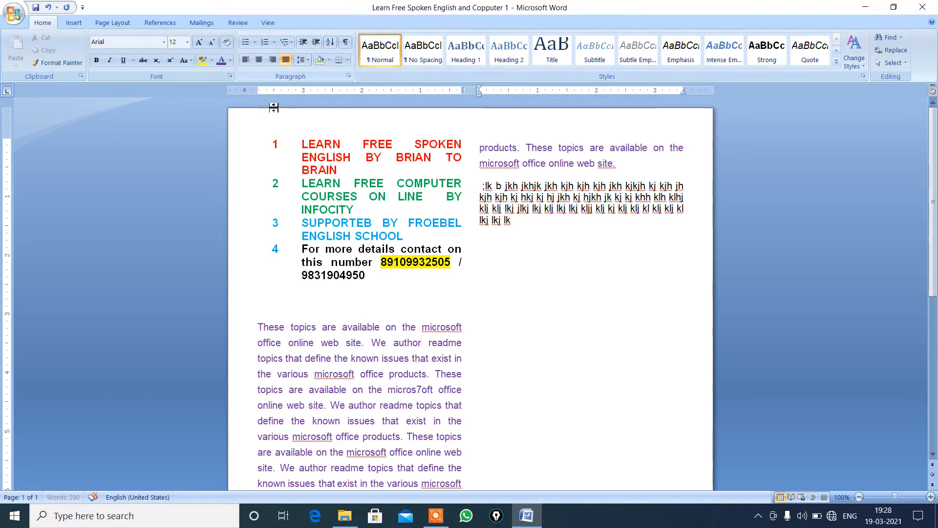
# Step: Apply the One column preset to the whole document and check the text down to its end
pyautogui.click(112, 25)
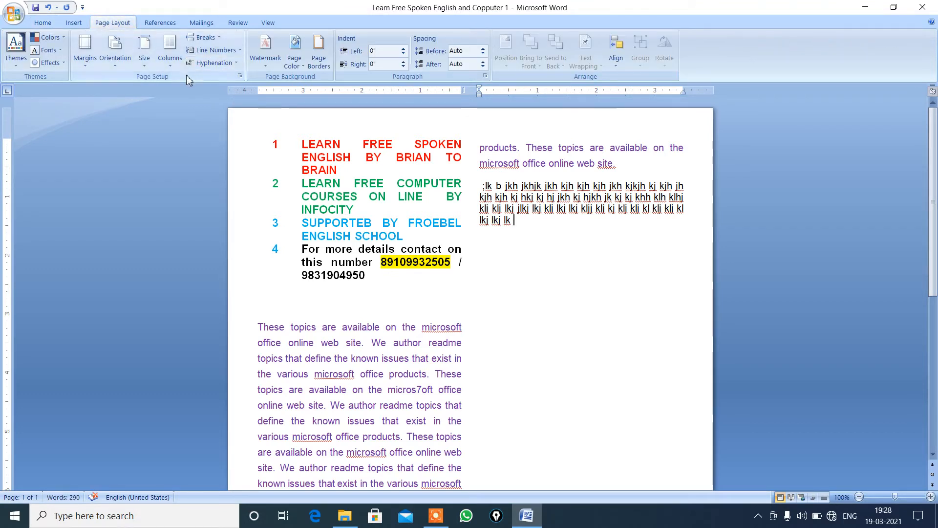
pyautogui.click(170, 66)
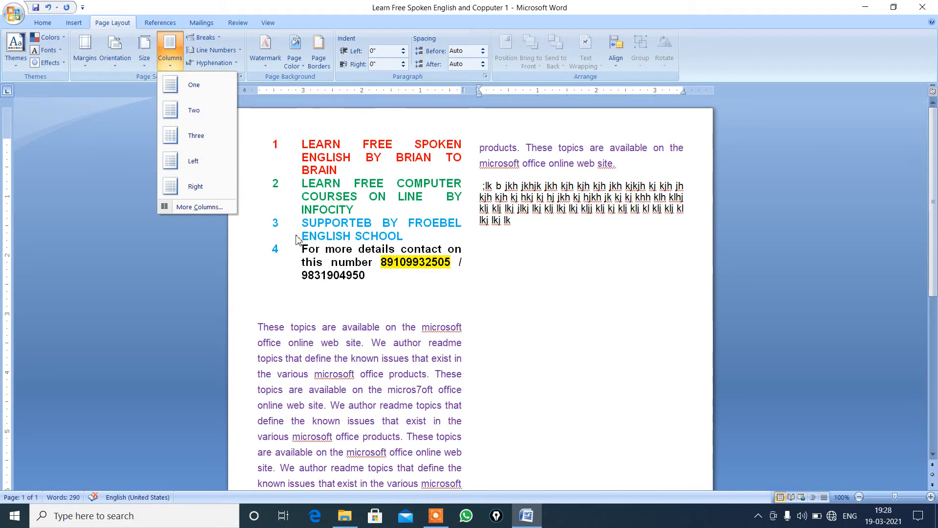
pyautogui.click(211, 209)
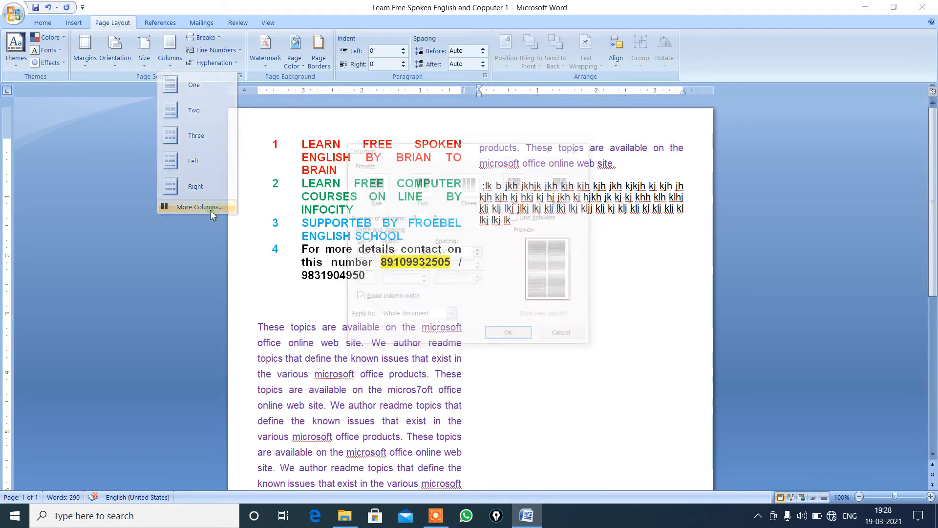
pyautogui.click(381, 190)
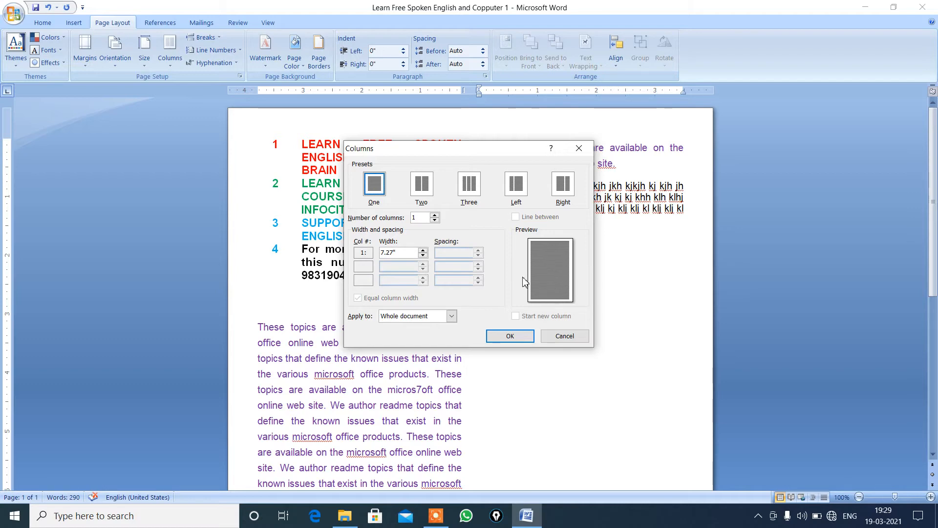
pyautogui.click(509, 337)
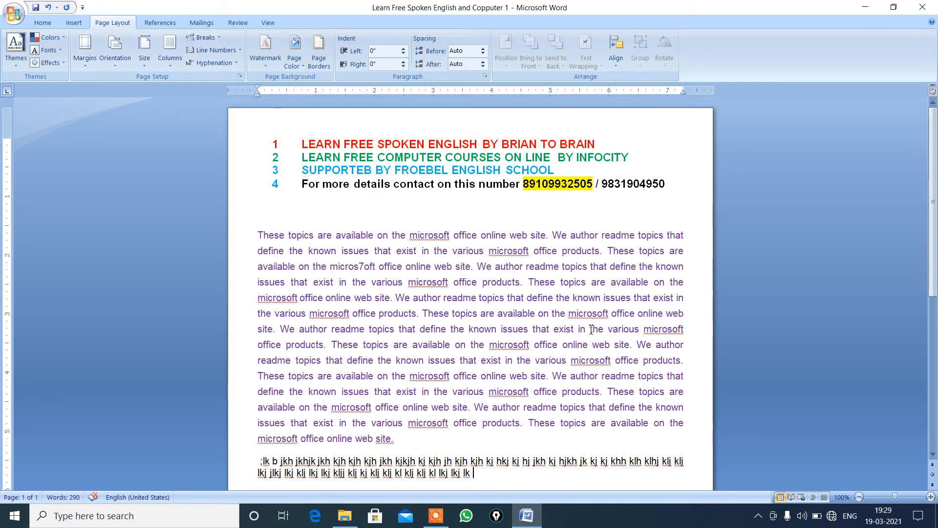
pyautogui.click(934, 456)
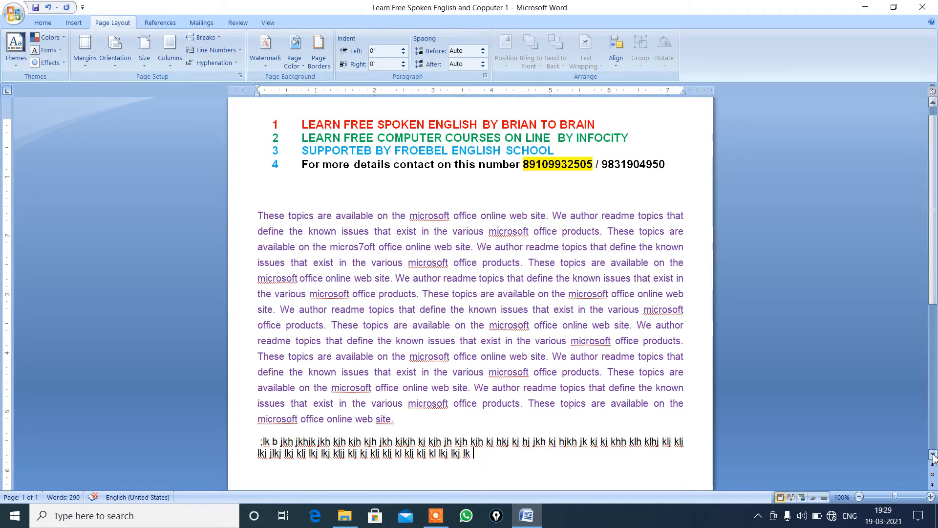
pyautogui.click(933, 456)
pyautogui.click(933, 457)
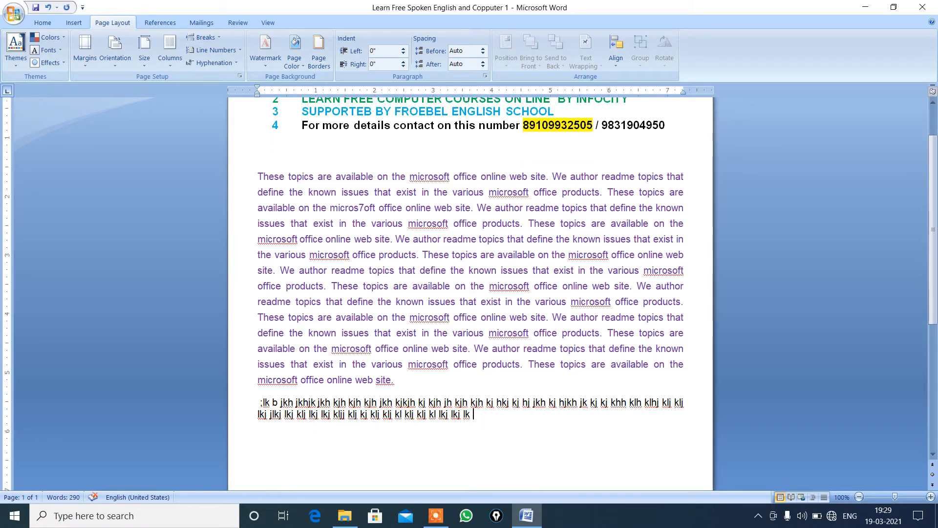
pyautogui.click(681, 526)
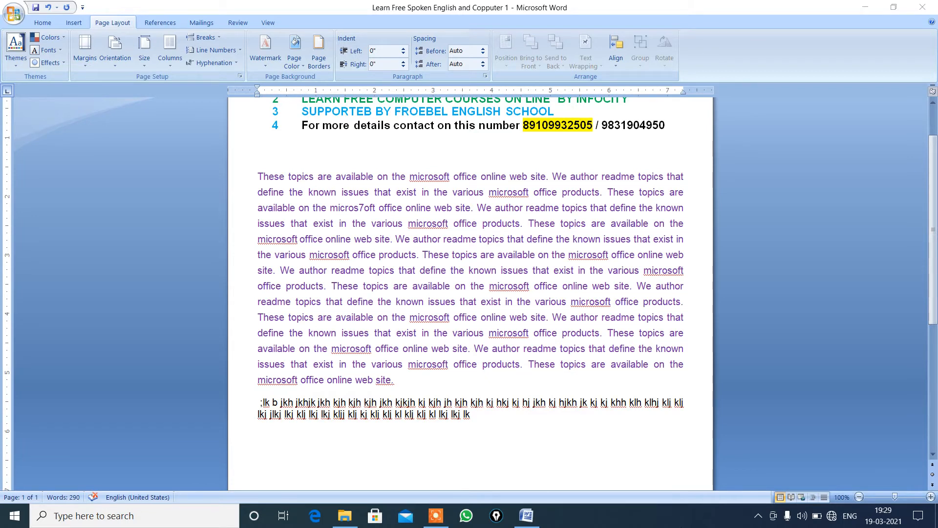
pyautogui.click(482, 421)
pyautogui.press('Return')
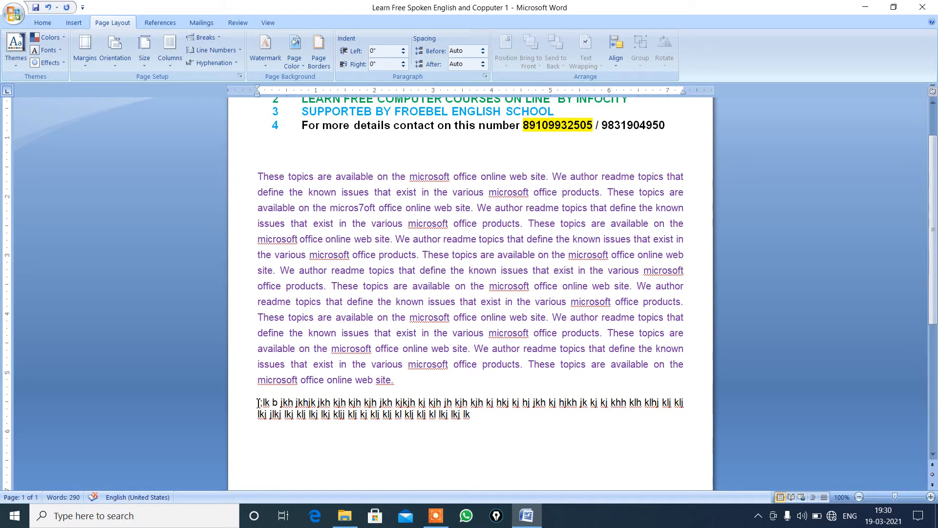
# Step: Delete the black filler paragraph below the purple text and insert a page break in its place
pyautogui.moveTo(257, 402); pyautogui.dragTo(387, 450)
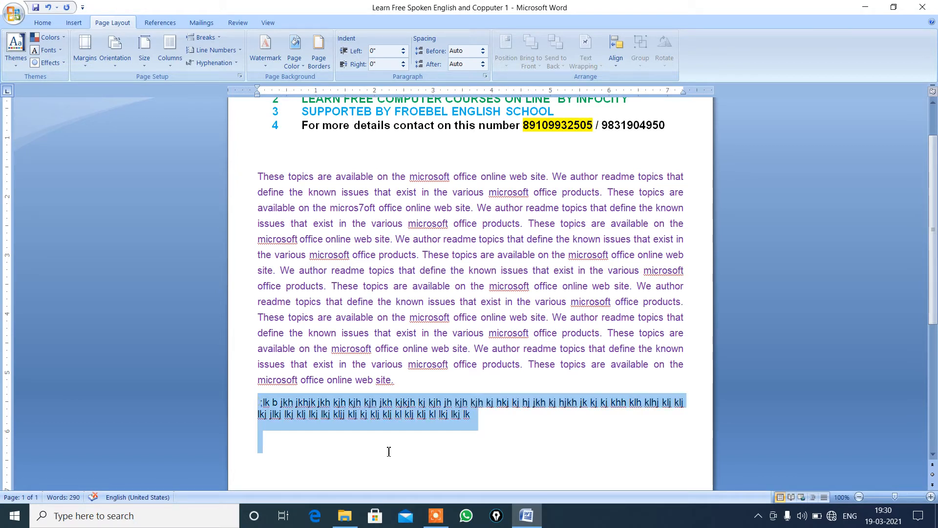
pyautogui.press('Delete')
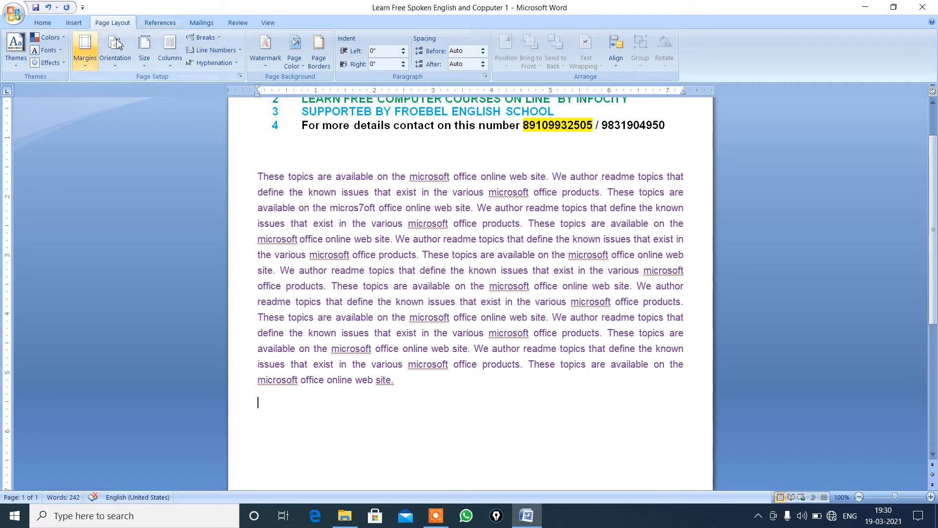
pyautogui.click(218, 39)
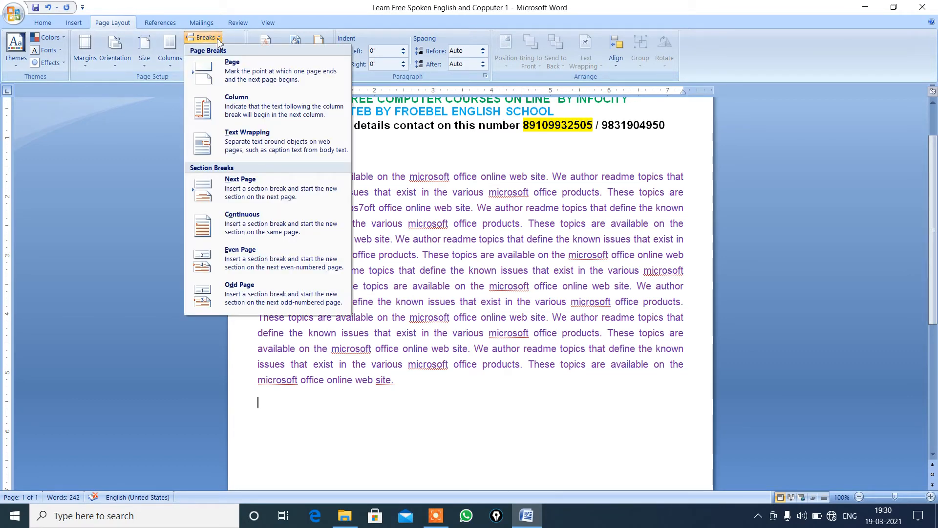
pyautogui.click(250, 75)
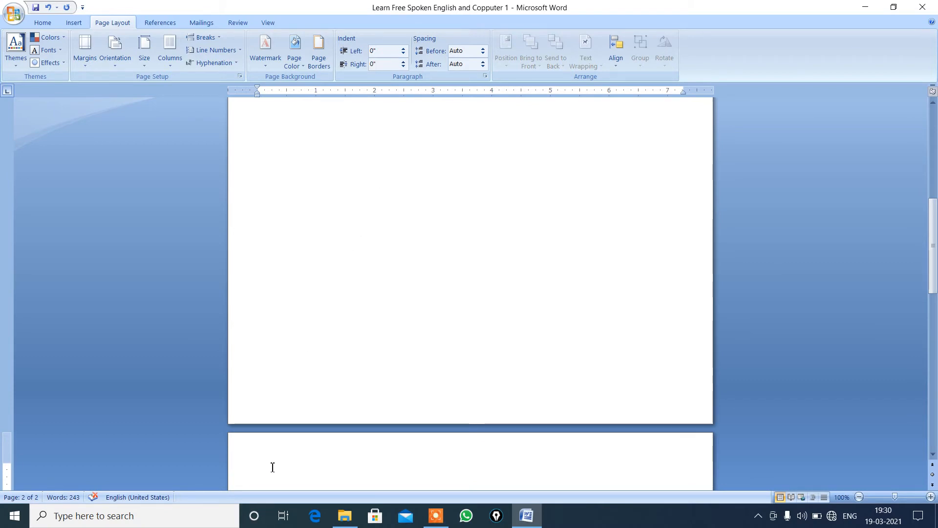
# Step: Enter the filler text "Kj kljj klj lj lkj l lk jlk" on the new second page and erase it completely
pyautogui.write('Kj kljj klj')
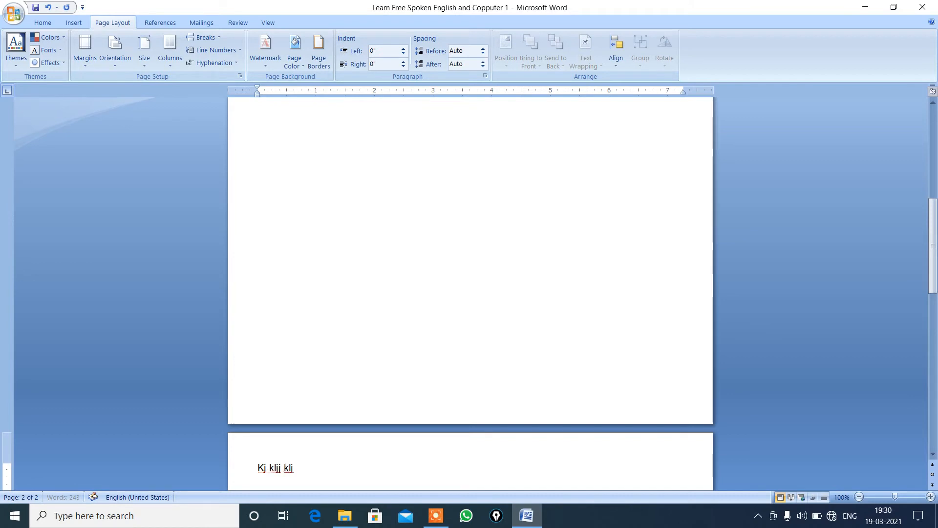
pyautogui.write(' lj lkj l lk jlk')
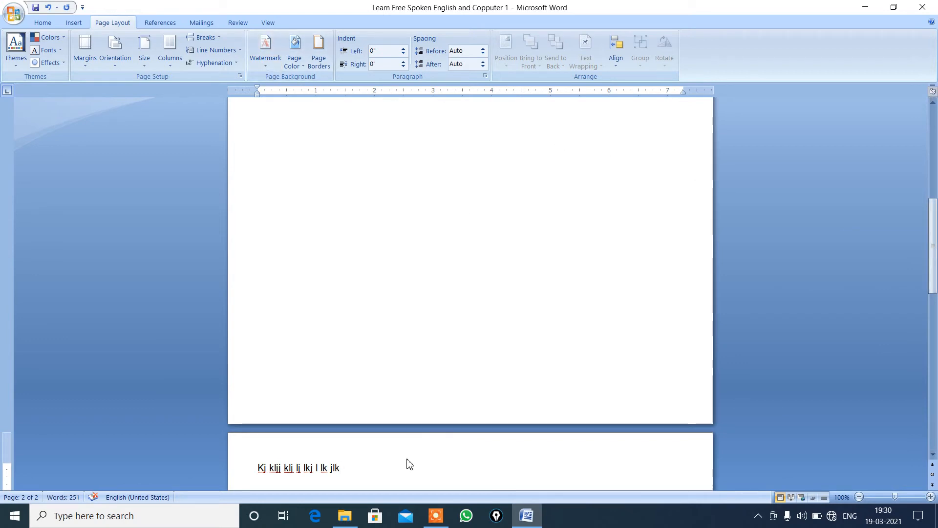
pyautogui.press('BackSpace')
pyautogui.press('BackSpace')
pyautogui.press('BackSpace')
pyautogui.press('BackSpace')
pyautogui.press('BackSpace')
pyautogui.press('BackSpace')
pyautogui.press('BackSpace')
pyautogui.press('BackSpace')
pyautogui.press('BackSpace')
pyautogui.press('BackSpace')
pyautogui.press('BackSpace')
pyautogui.press('BackSpace')
pyautogui.press('BackSpace')
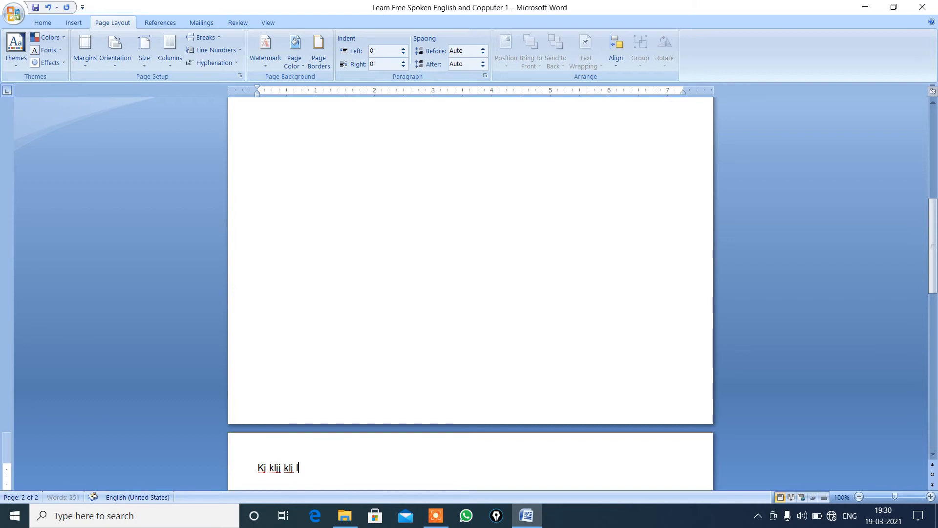
pyautogui.press('BackSpace')
pyautogui.press('BackSpace')
pyautogui.press('BackSpace')
pyautogui.press('BackSpace')
pyautogui.press('BackSpace')
pyautogui.press('BackSpace')
pyautogui.press('BackSpace')
pyautogui.press('BackSpace')
pyautogui.press('BackSpace')
pyautogui.press('BackSpace')
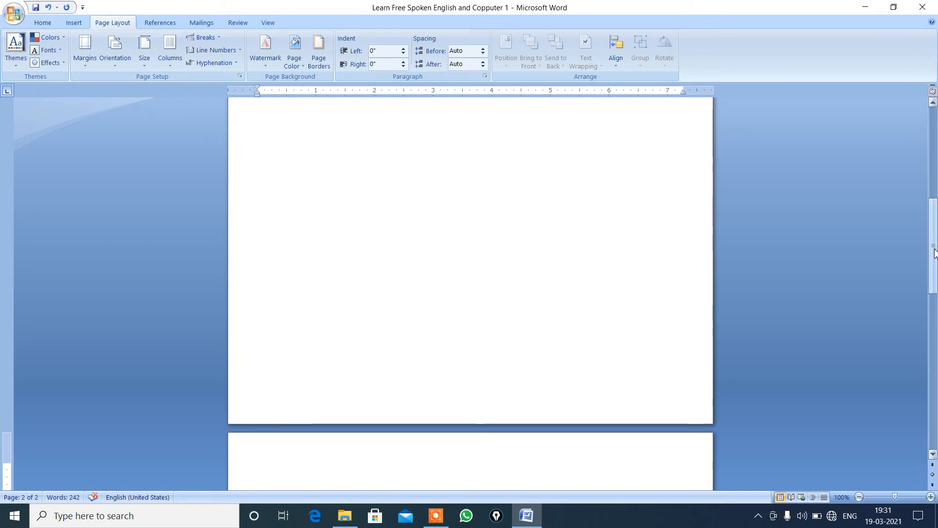
# Step: Copy the purple paragraph on the first page and paste four copies of it below the original
pyautogui.moveTo(934, 251); pyautogui.dragTo(934, 163)
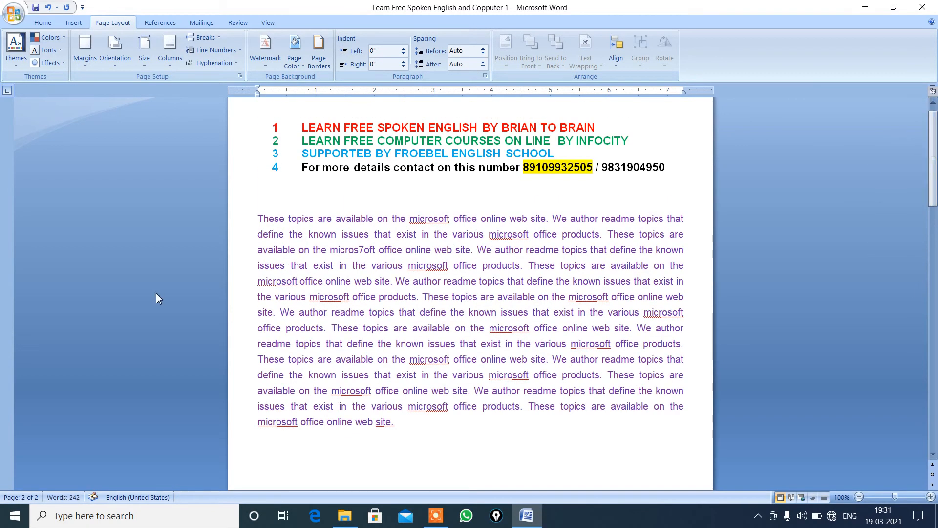
pyautogui.click(263, 218)
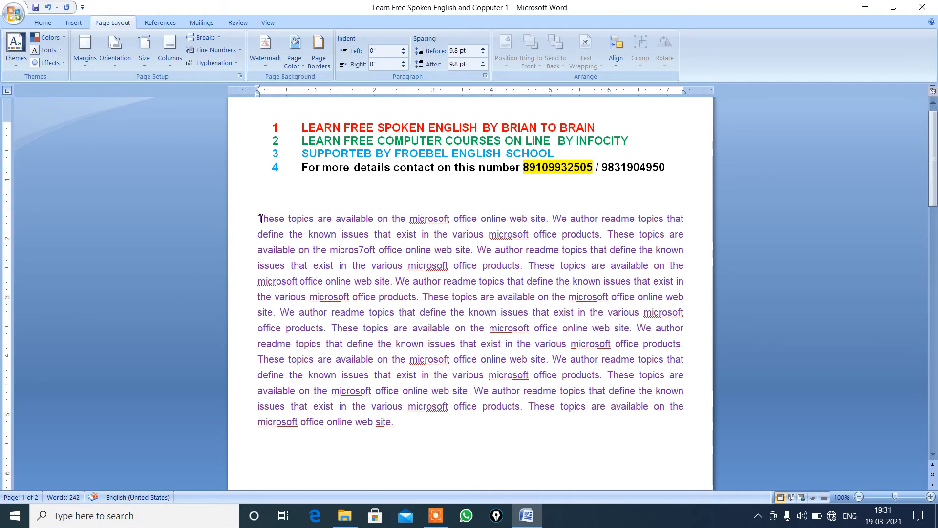
pyautogui.moveTo(261, 218); pyautogui.dragTo(398, 424)
pyautogui.hotkey('ctrl', 'c')
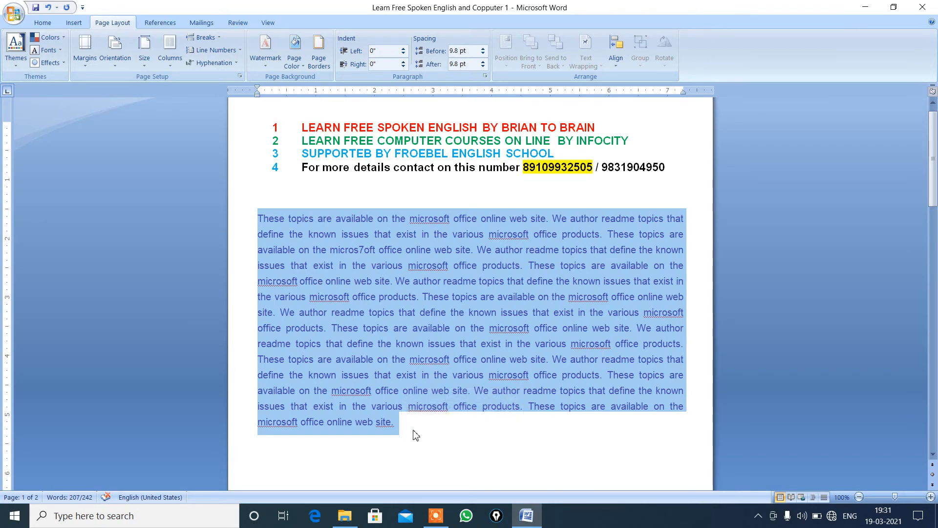
pyautogui.click(415, 431)
pyautogui.press('Return')
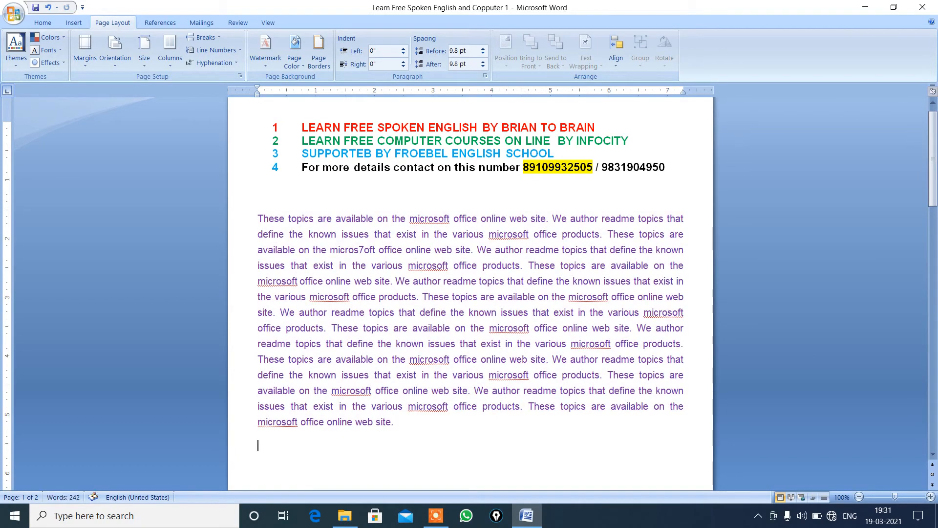
pyautogui.hotkey('ctrl', 'v')
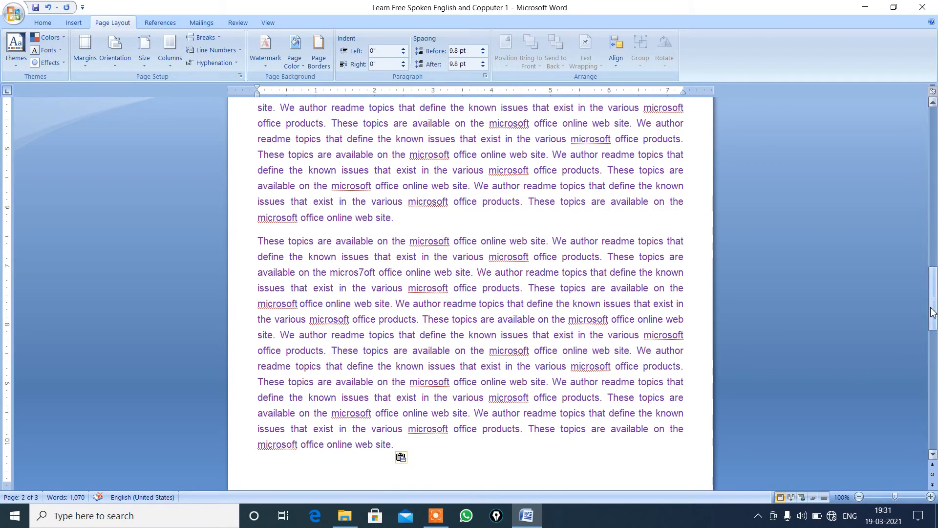
# Step: Add line numbers that restart on each page and check the numbering across the document's pages
pyautogui.moveTo(934, 313); pyautogui.dragTo(927, 137)
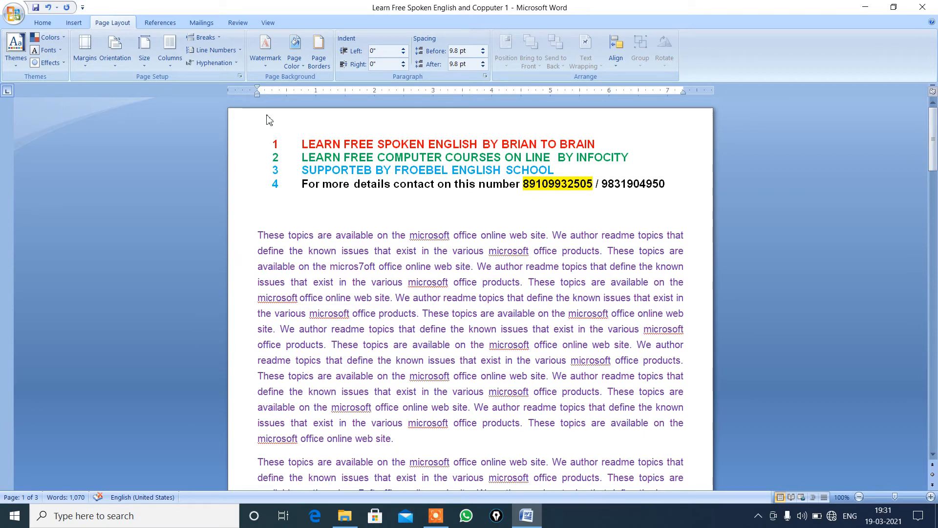
pyautogui.click(238, 50)
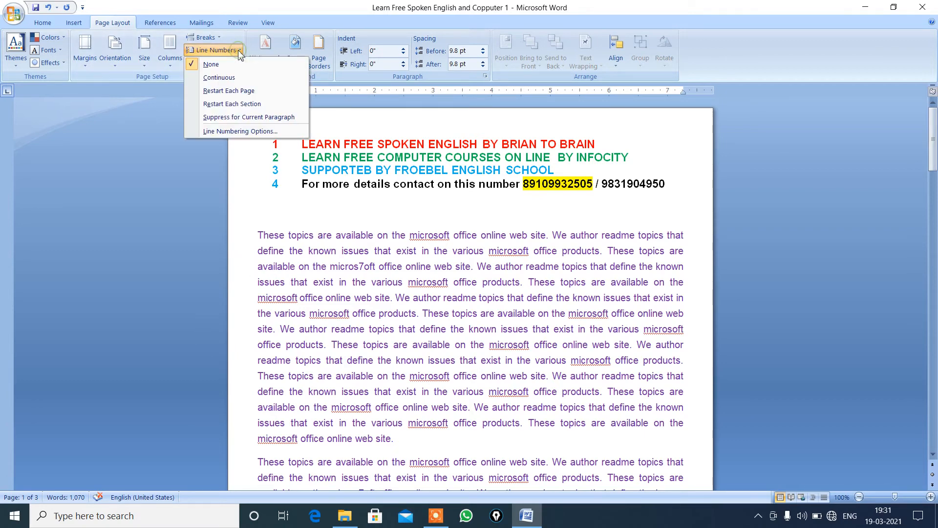
pyautogui.click(241, 91)
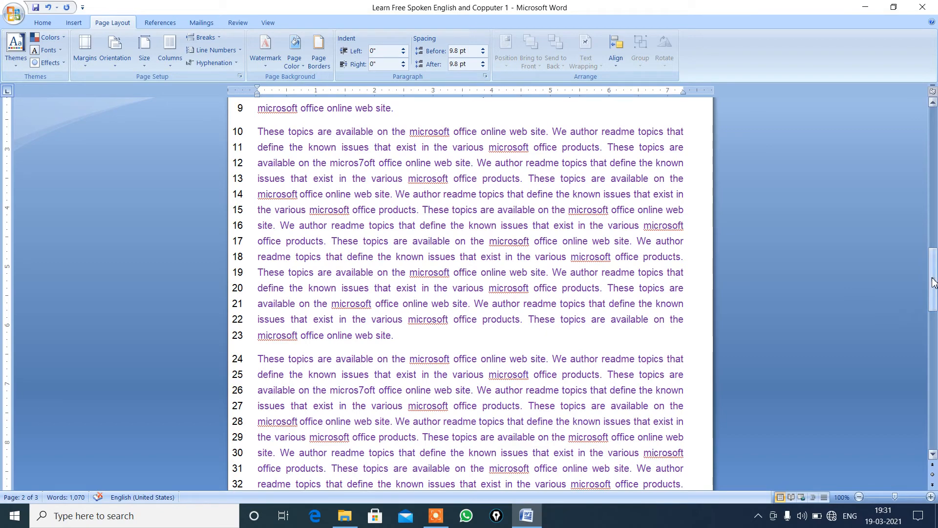
pyautogui.moveTo(933, 283); pyautogui.dragTo(928, 147)
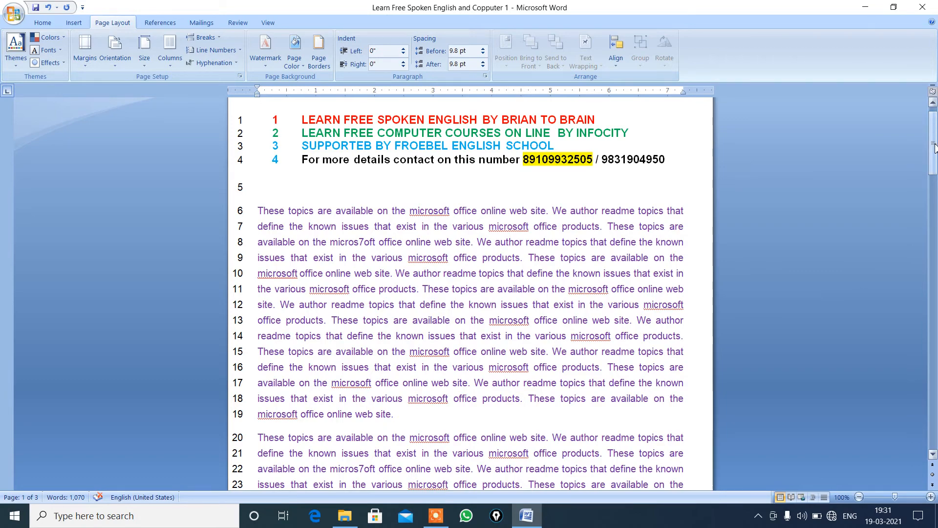
pyautogui.moveTo(934, 148); pyautogui.dragTo(901, 332)
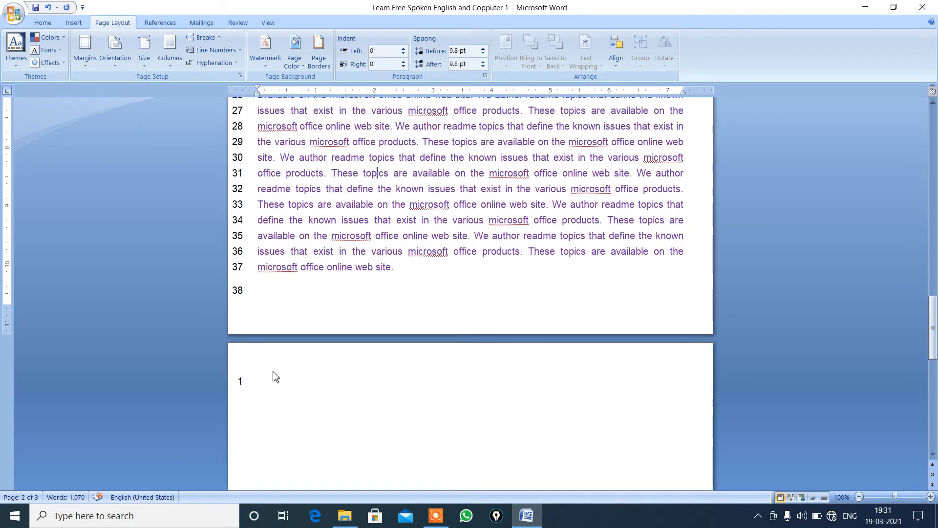
# Step: Enter three lines of filler text on the last page, starting with ",jklj klj lkj lkj lkj", to test the restarted line numbering
pyautogui.click(255, 382)
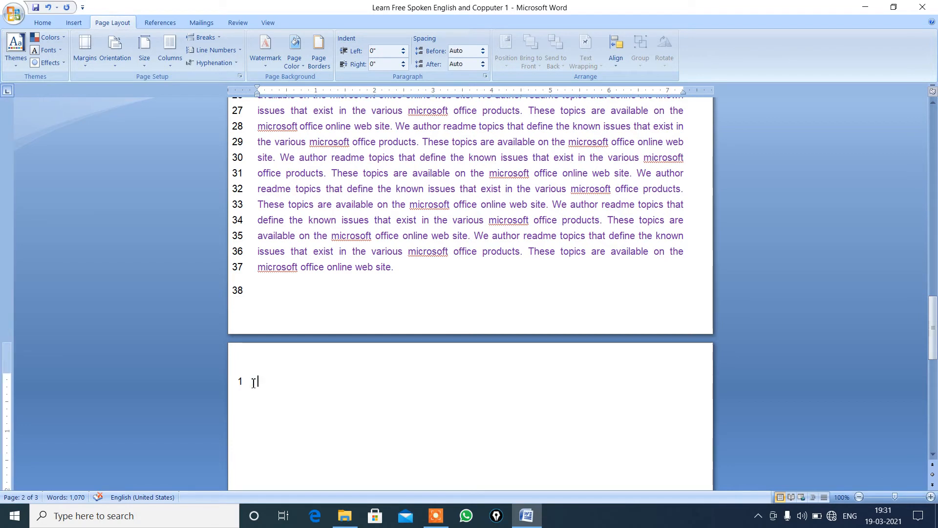
pyautogui.write(',jklj klj lkj lkj lkj')
pyautogui.press('Return')
pyautogui.write('kn jklj klj klj l')
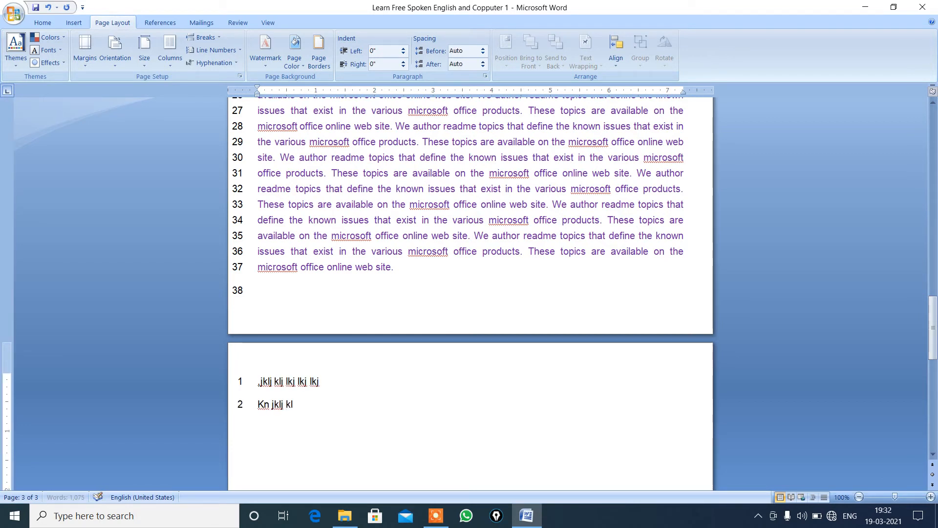
pyautogui.write('j kl jlj lj')
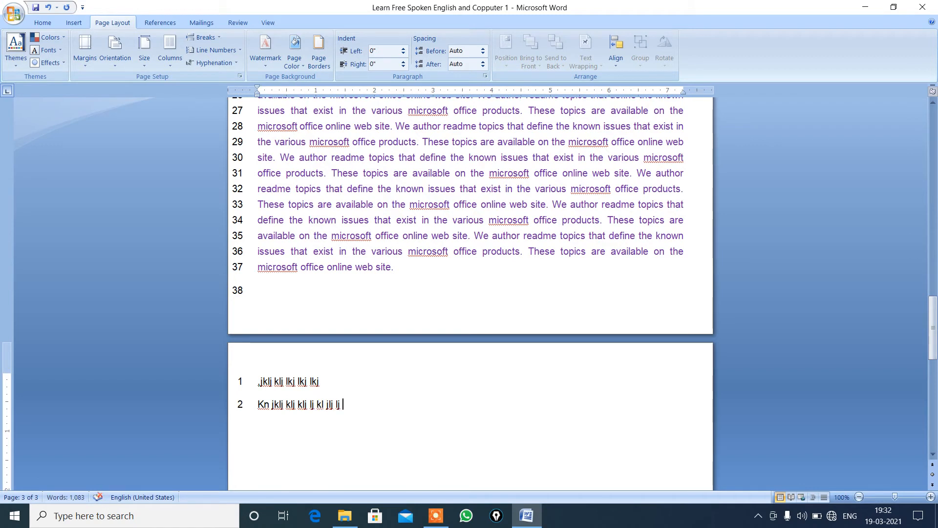
pyautogui.press('Return')
pyautogui.write('lk l;k l;k ;')
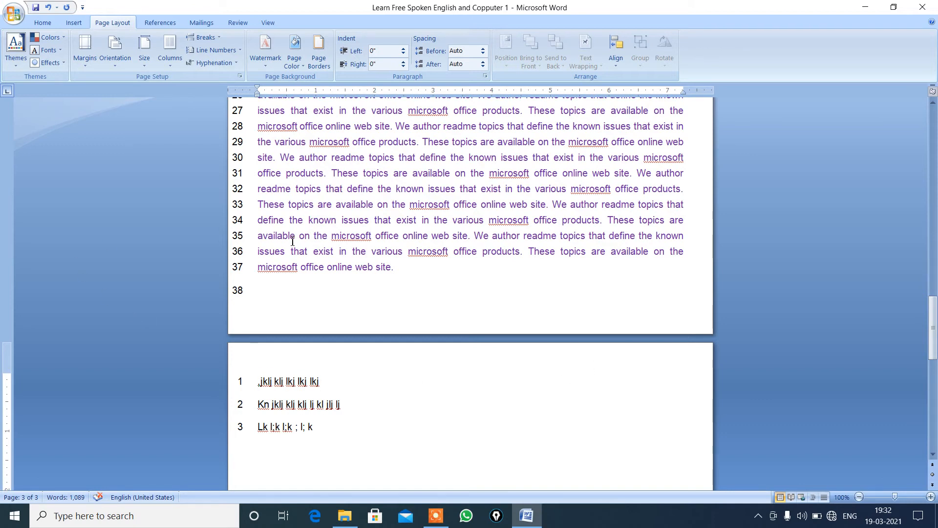
# Step: Remove the line numbers from the document by setting line numbering to None
pyautogui.click(934, 325)
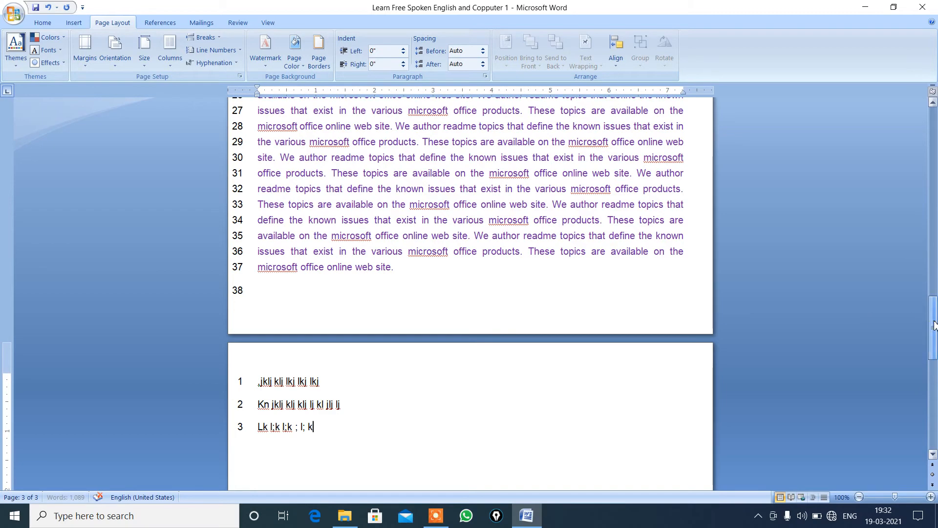
pyautogui.scroll(20, 934, 327)
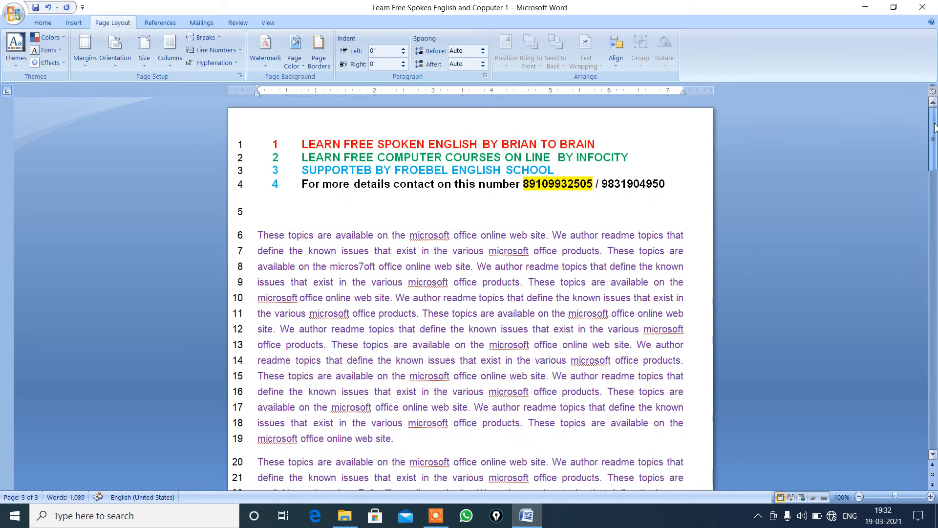
pyautogui.click(295, 239)
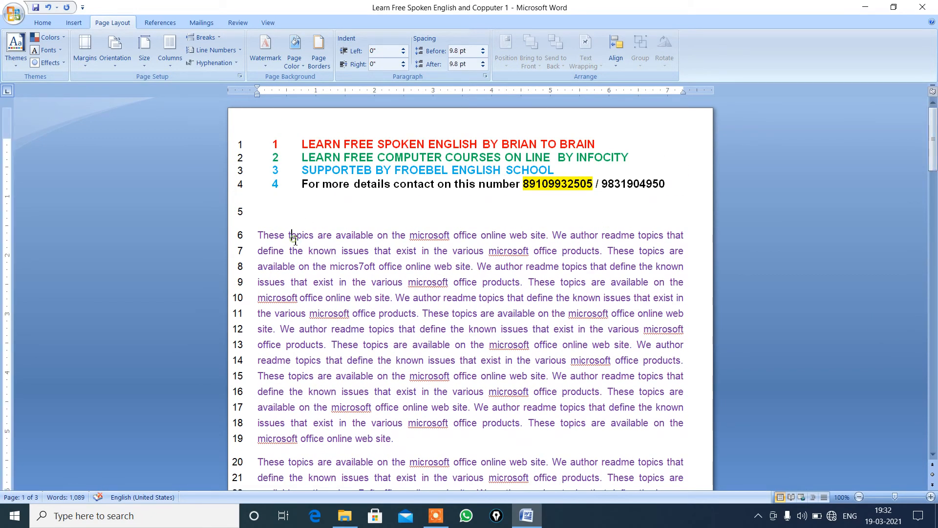
pyautogui.click(240, 54)
pyautogui.click(219, 65)
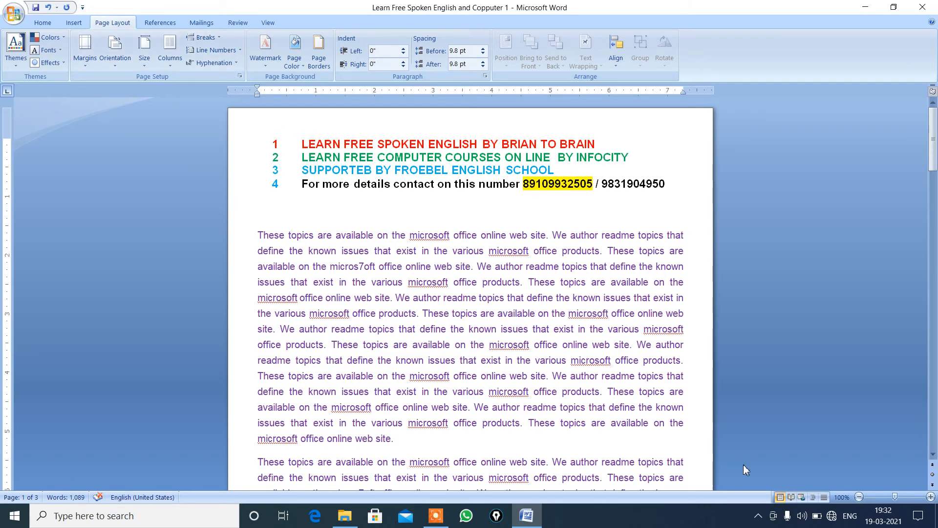
# Step: Delete everything after the first purple paragraph, including the pasted copies and the filler lines on the last page
pyautogui.moveTo(932, 456); pyautogui.dragTo(932, 456)
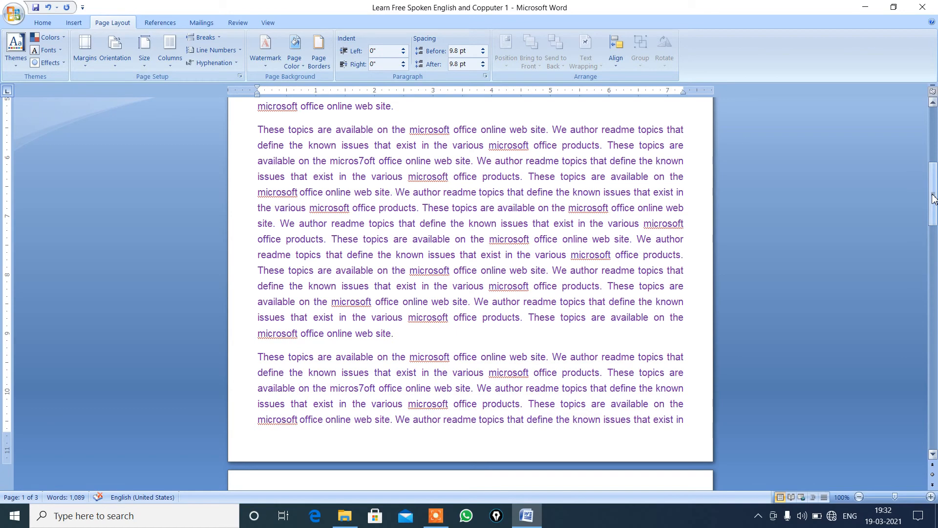
pyautogui.moveTo(934, 198); pyautogui.dragTo(931, 162)
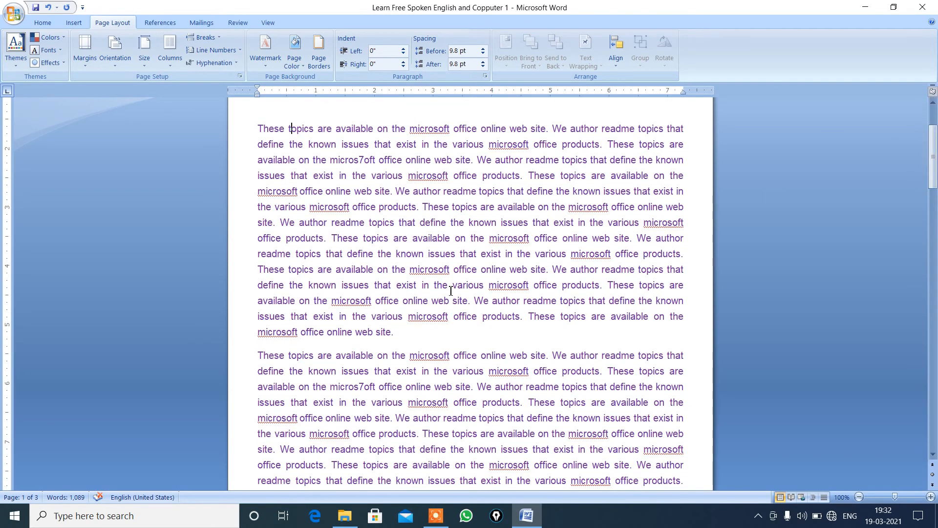
pyautogui.click(257, 354)
pyautogui.moveTo(256, 355); pyautogui.dragTo(573, 484)
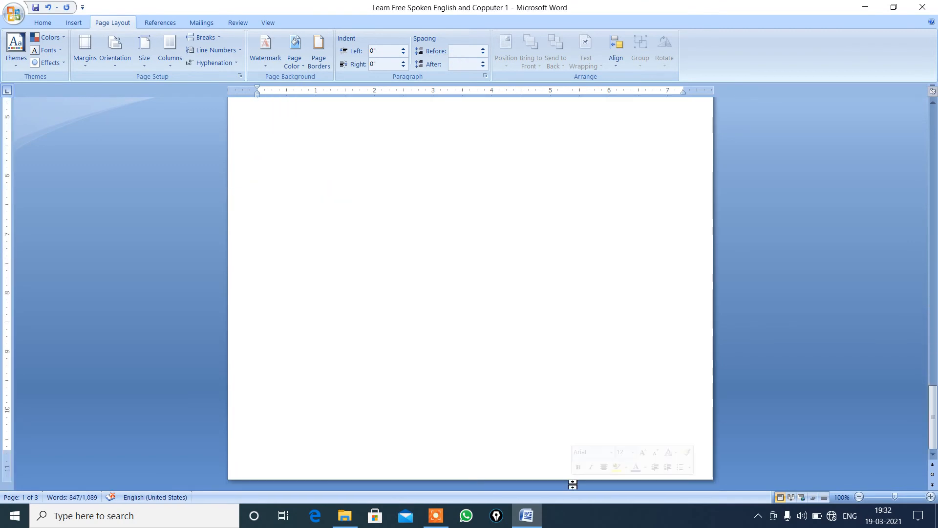
pyautogui.press('Delete')
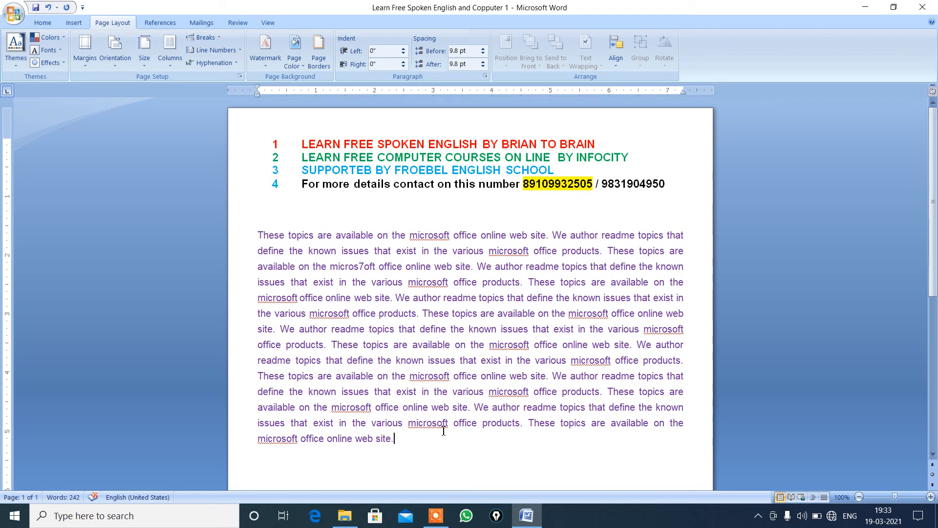
# Step: Append filler text such as "khh kh kjh jkh kjh kjh" to the end of the purple paragraph and turn on automatic hyphenation
pyautogui.write('khh kh kjh jkh kjh kjh kjh')
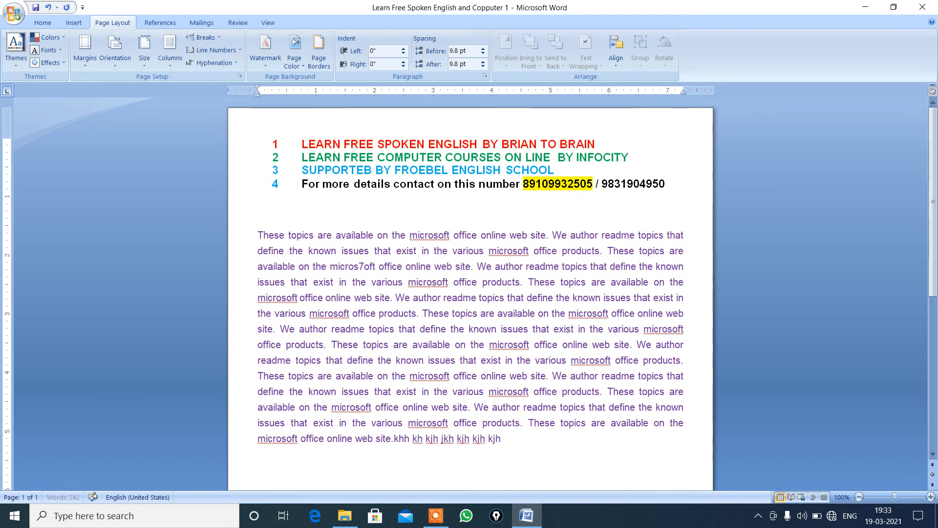
pyautogui.write('jkh kjh kjh kjh kjh kjh kjh jkh')
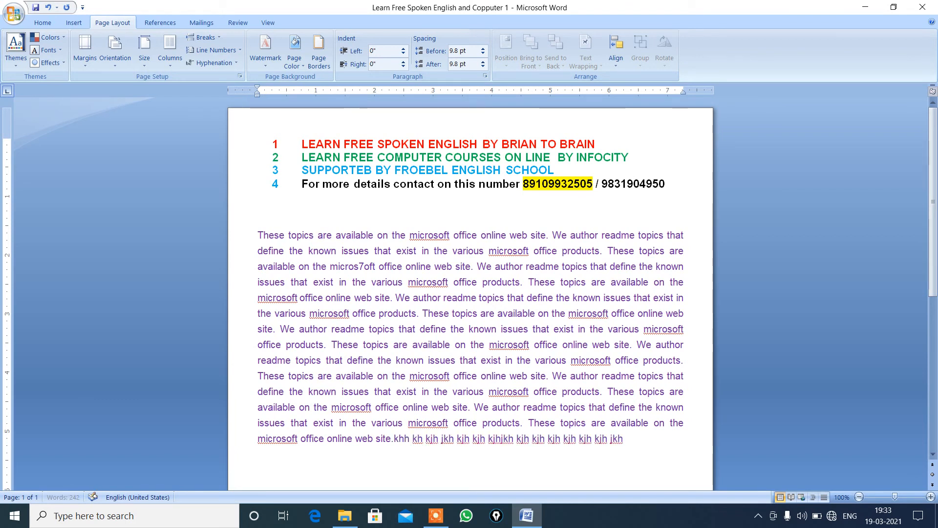
pyautogui.write(' kjh jjjjjj')
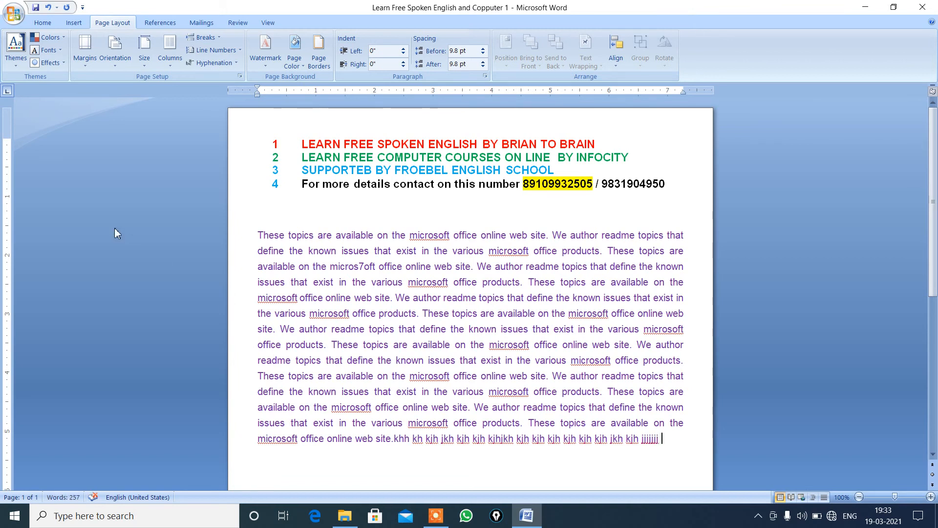
pyautogui.click(233, 63)
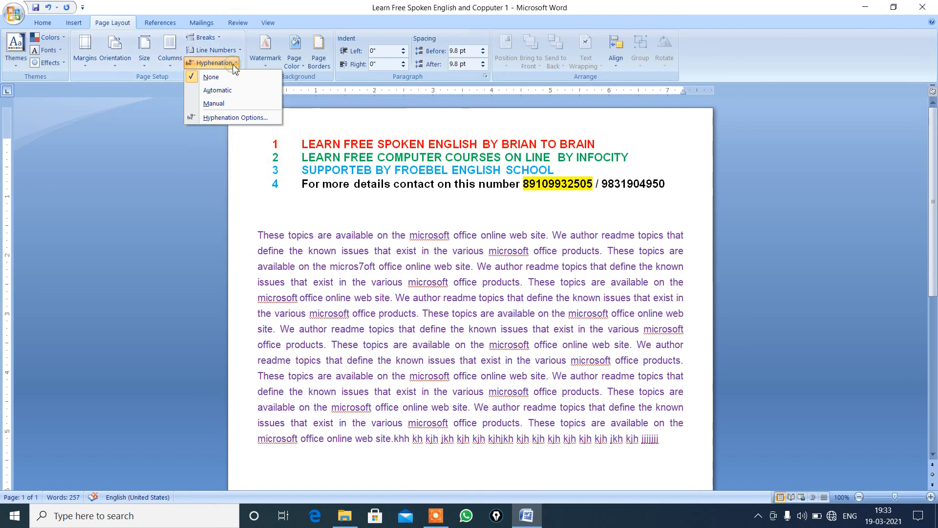
pyautogui.click(227, 90)
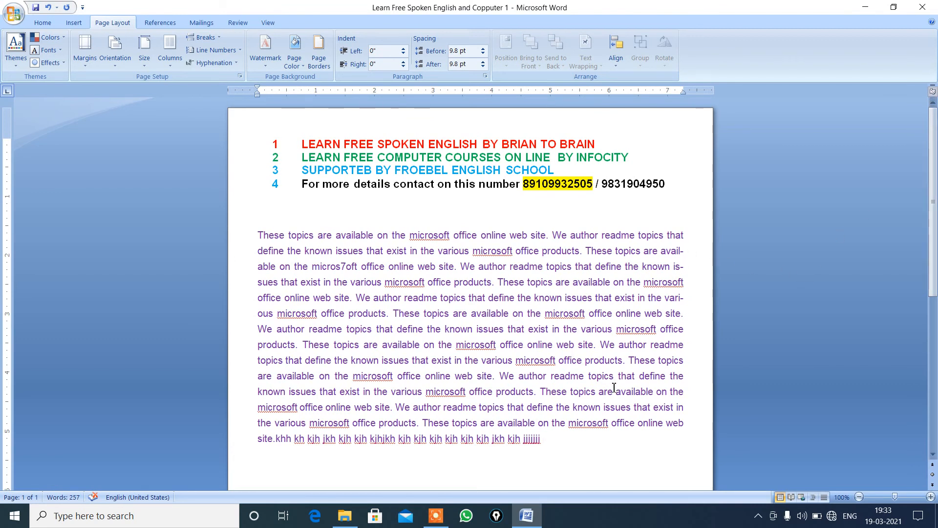
# Step: Extend the purple paragraph's last line almost to the right margin with the filler text "kh jkh kjh kj hkj jk hkj kj"
pyautogui.write('kh jkh kjh kj h')
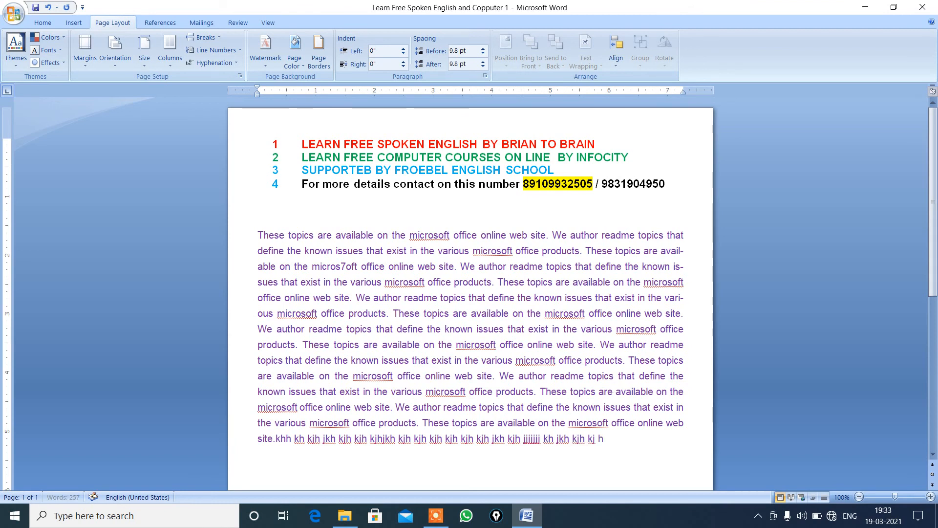
pyautogui.write('kj jk hkj kj    hhj')
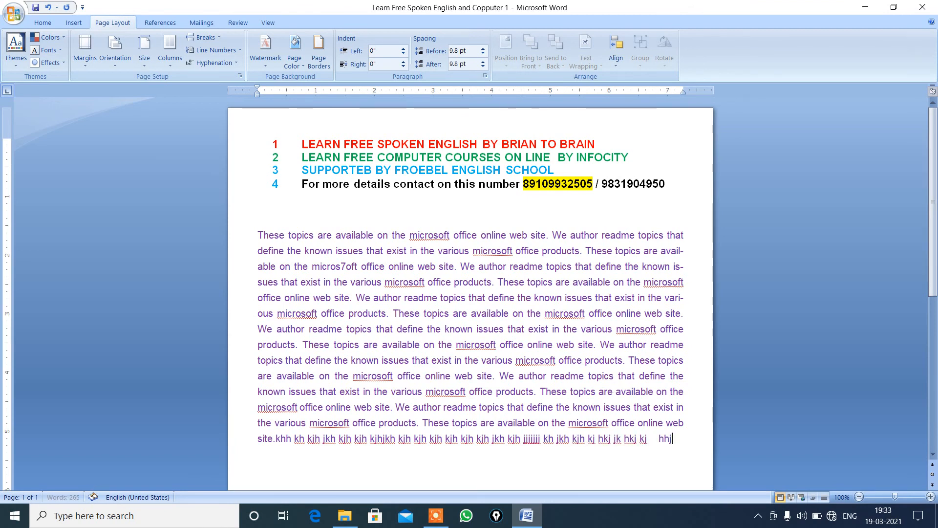
pyautogui.press('BackSpace')
pyautogui.press('BackSpace')
pyautogui.press('BackSpace')
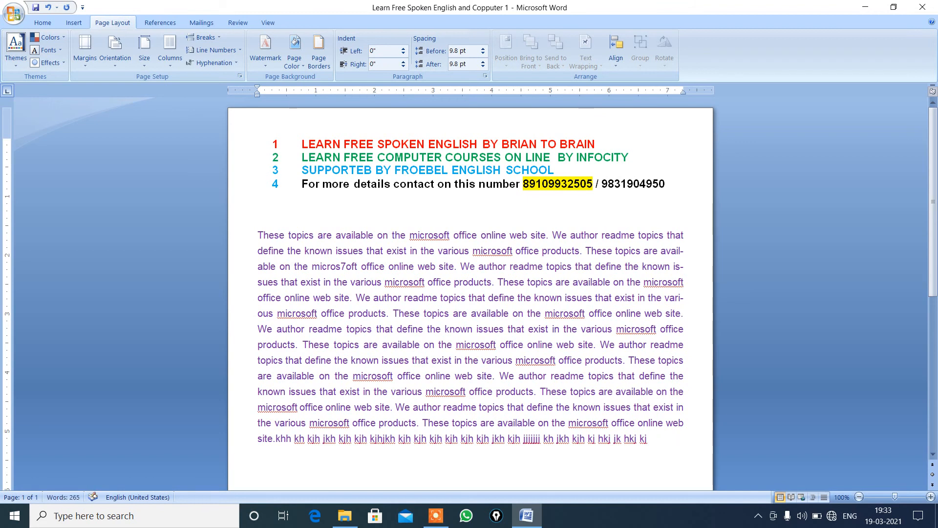
# Step: Add "kjh destination" at the end of the purple paragraph to test automatic hyphenation at the line's end
pyautogui.write('kjh des')
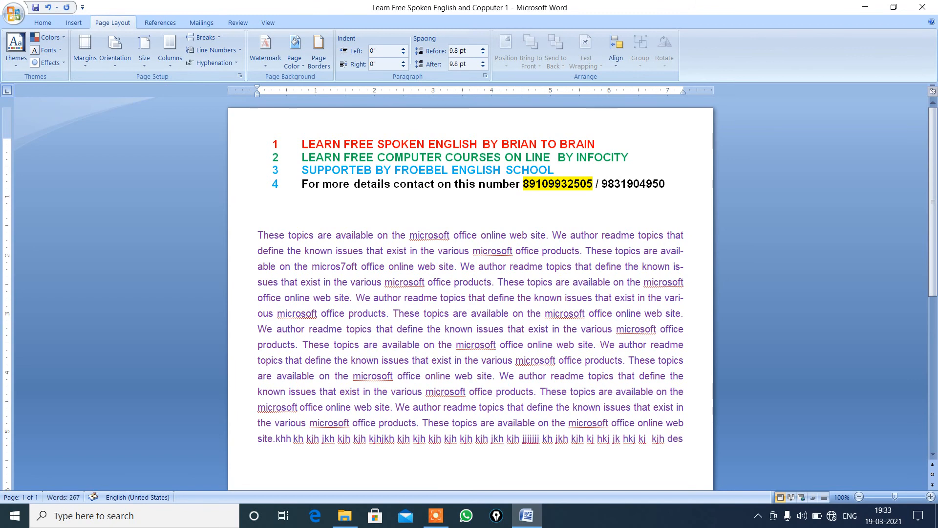
pyautogui.write('t')
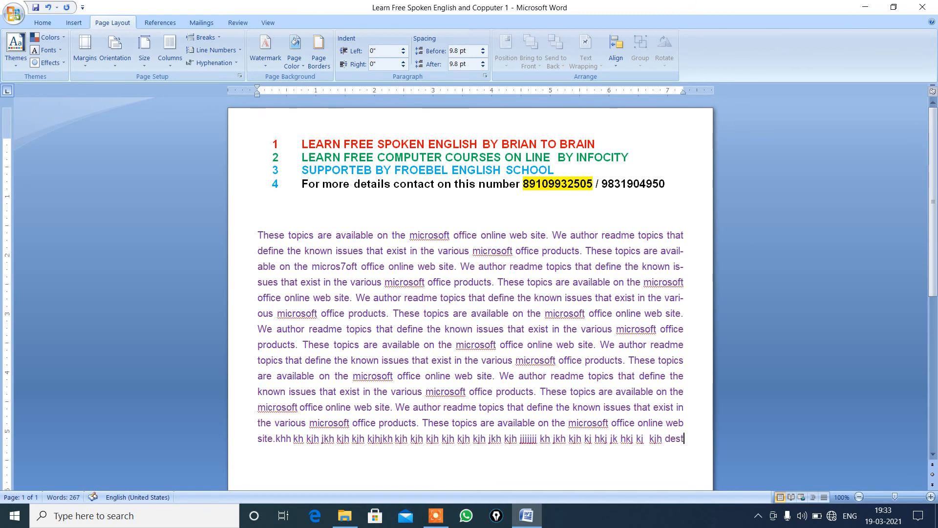
pyautogui.write('i')
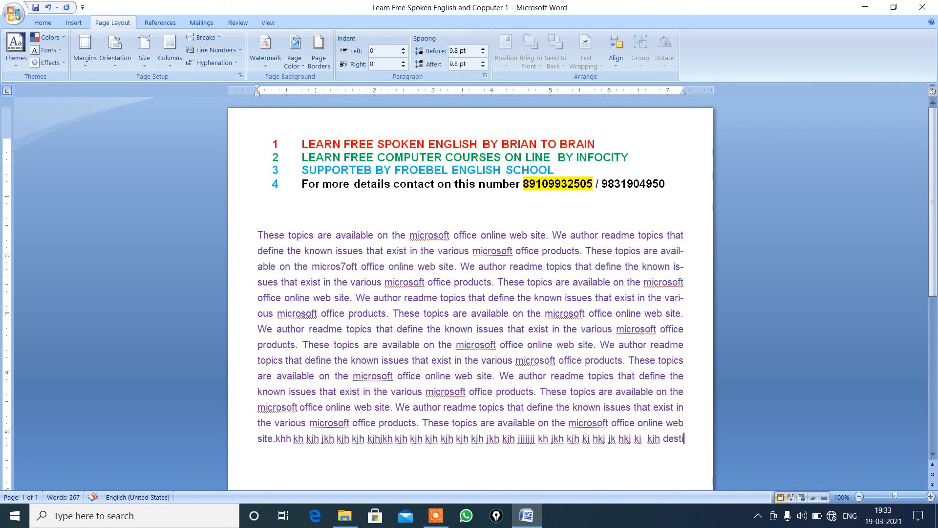
pyautogui.write('n')
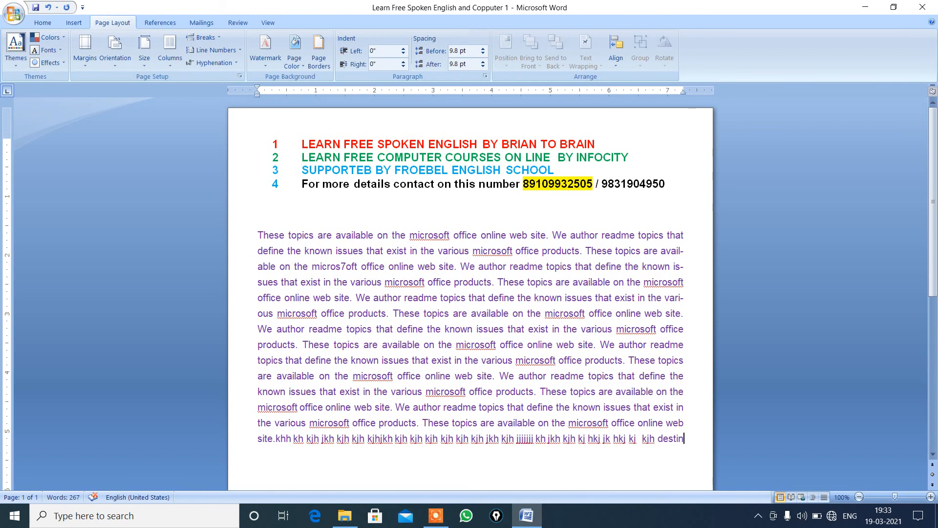
pyautogui.write('a')
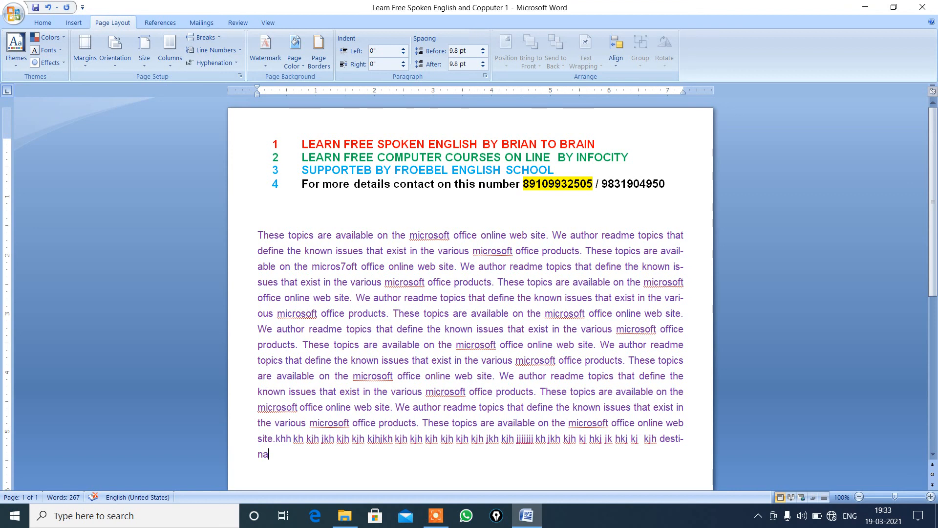
pyautogui.write('tion')
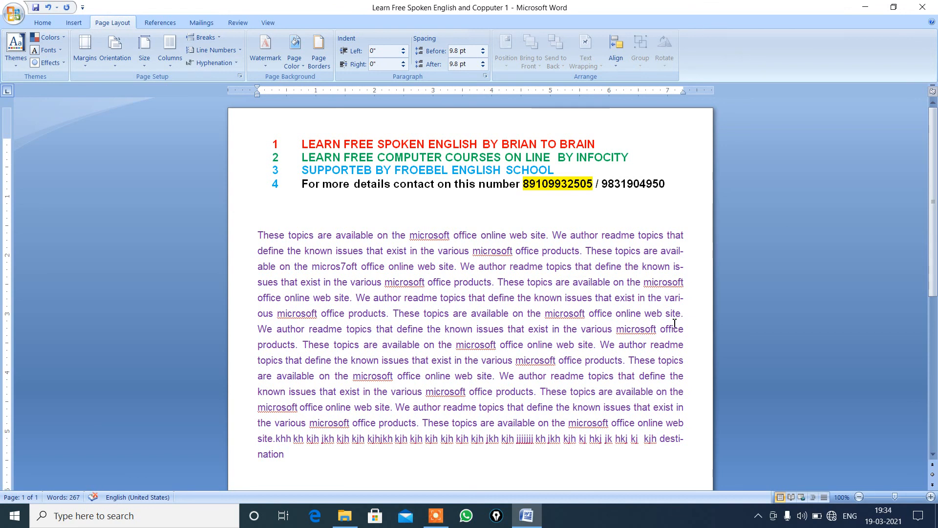